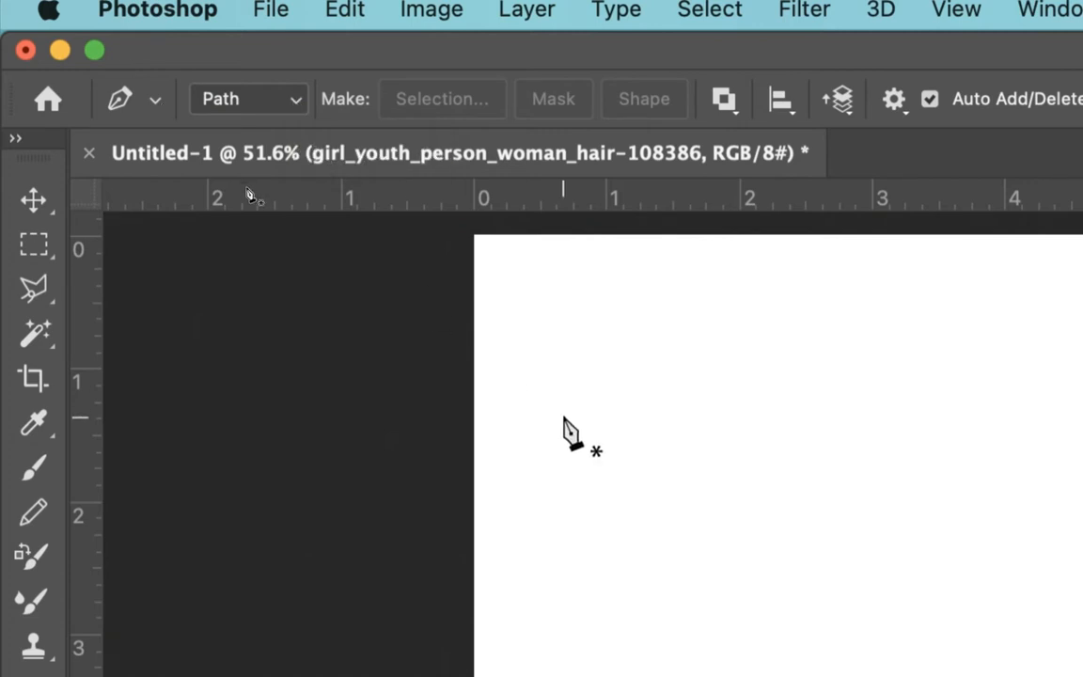
pyautogui.click(966, 429)
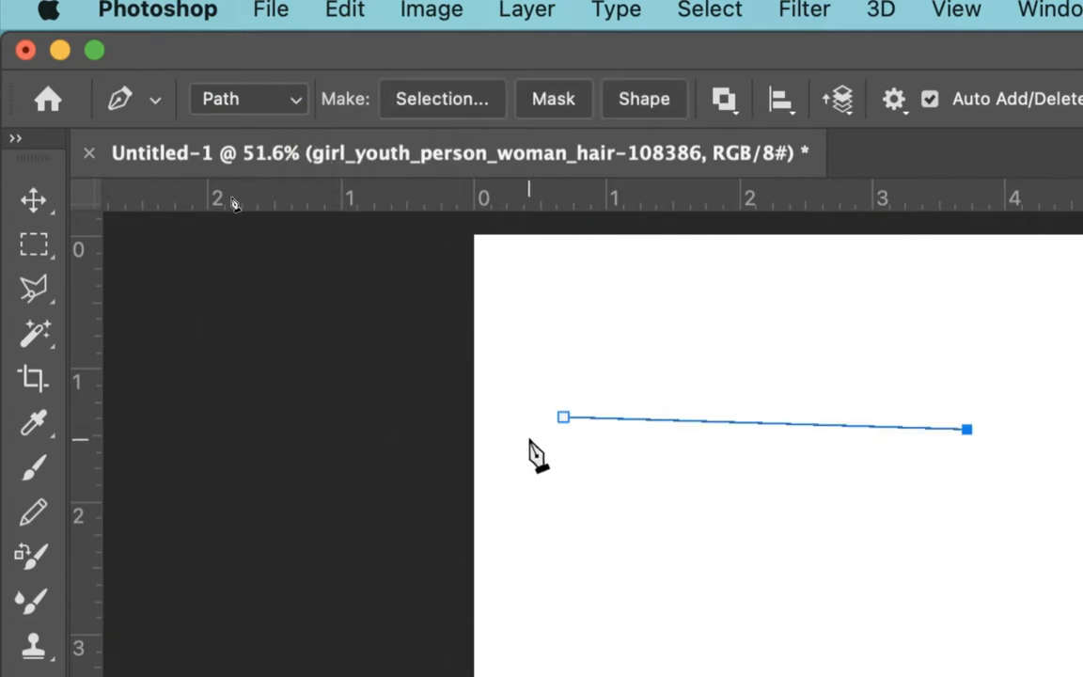
pyautogui.press('super+z')
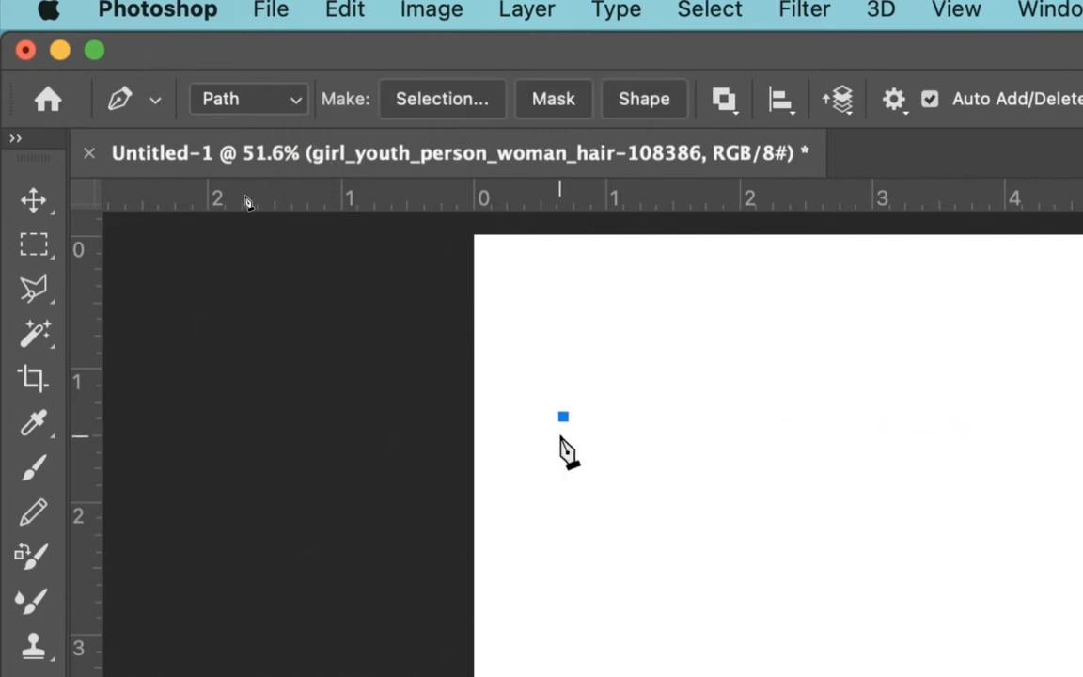
pyautogui.press('super+z')
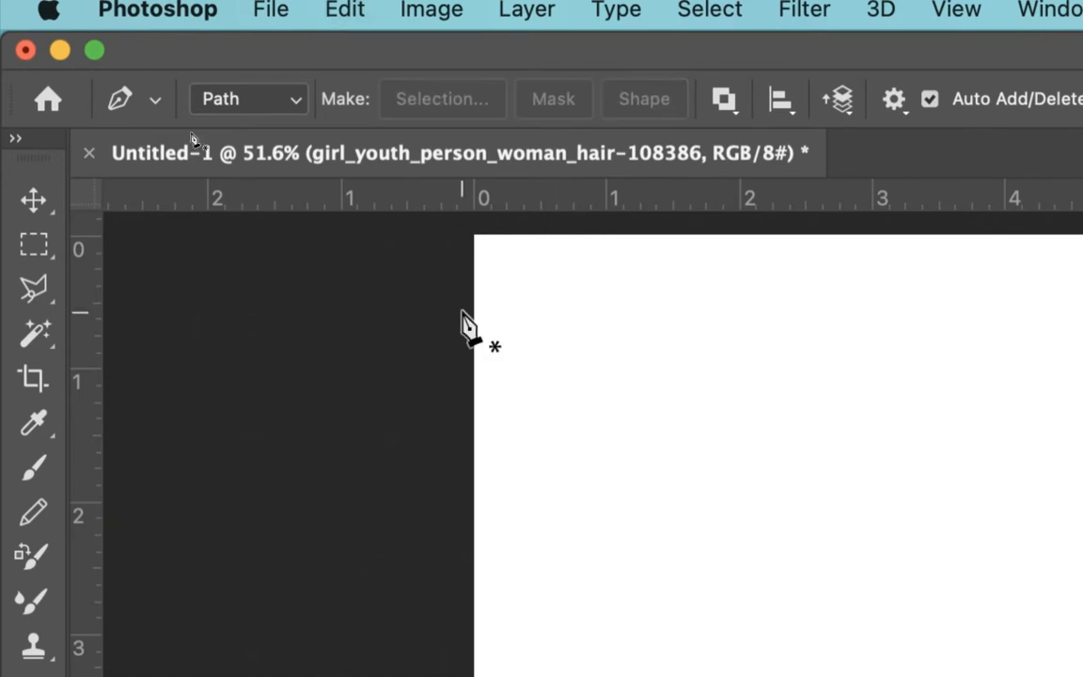
# Step: Switch the Pen tool to Shape mode and draw a five-point polygon about 926 by 513 px near the canvas's upper-left corner
pyautogui.click(263, 104)
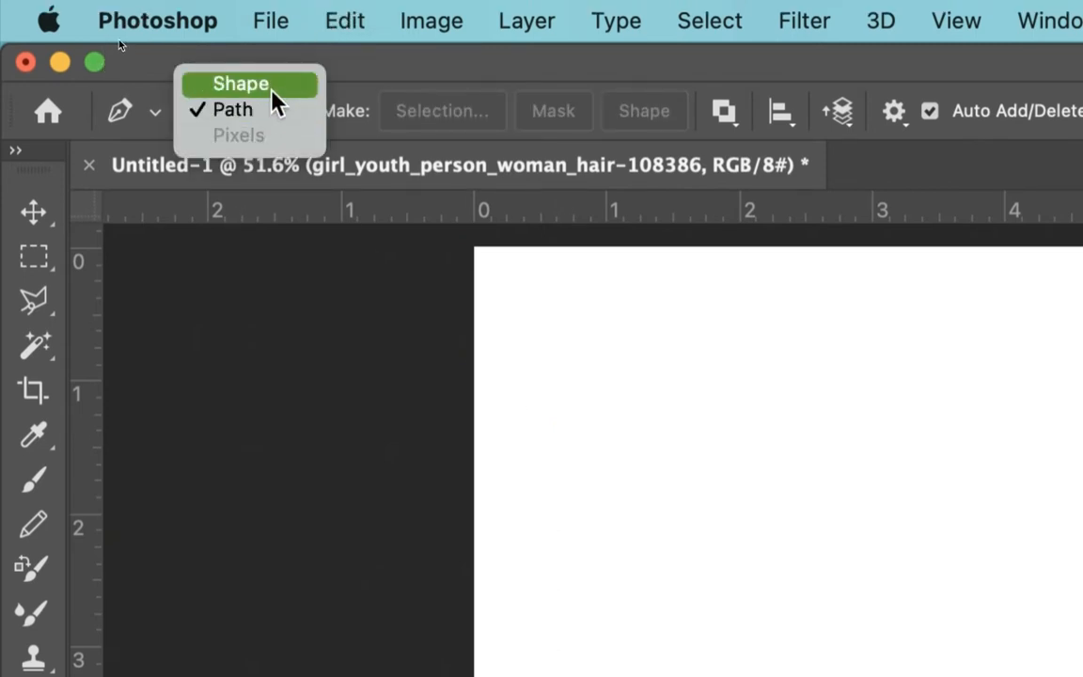
pyautogui.click(271, 90)
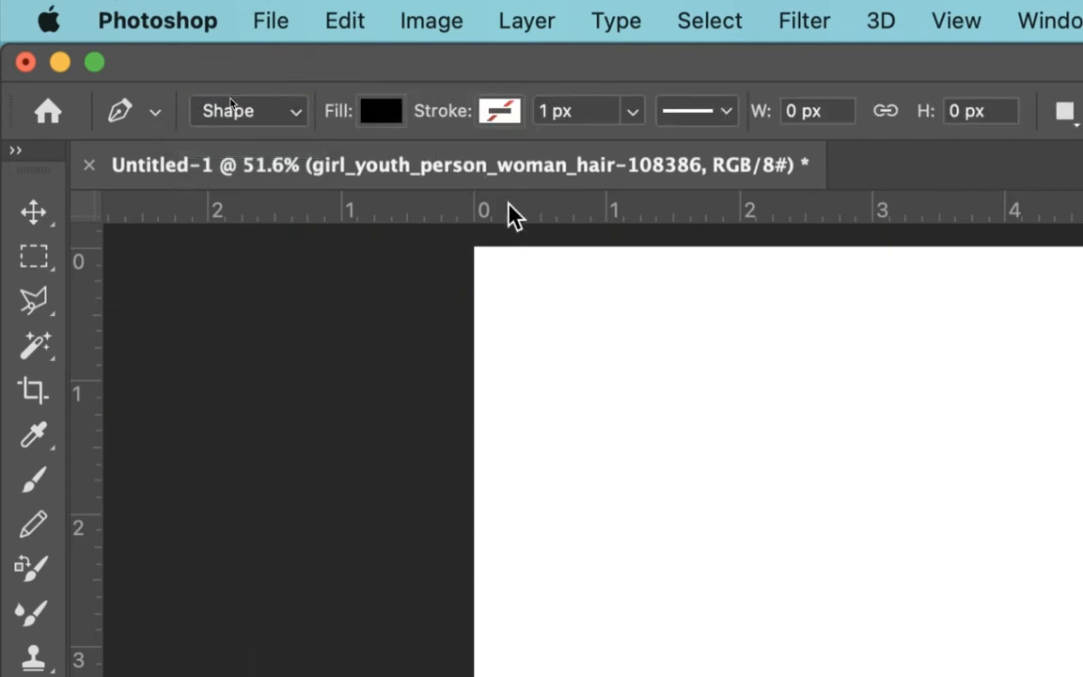
pyautogui.click(596, 345)
pyautogui.click(959, 363)
pyautogui.click(935, 532)
pyautogui.click(763, 570)
pyautogui.click(551, 503)
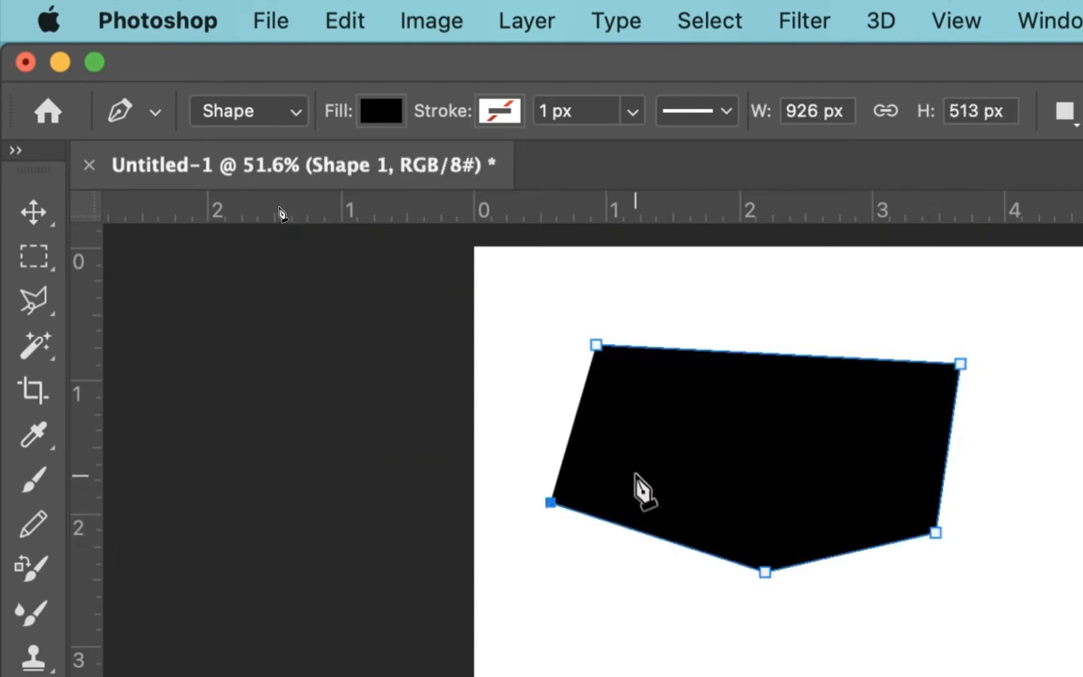
# Step: Change the polygon's fill to the recently used orange-red and close its path at the first anchor point
pyautogui.click(381, 120)
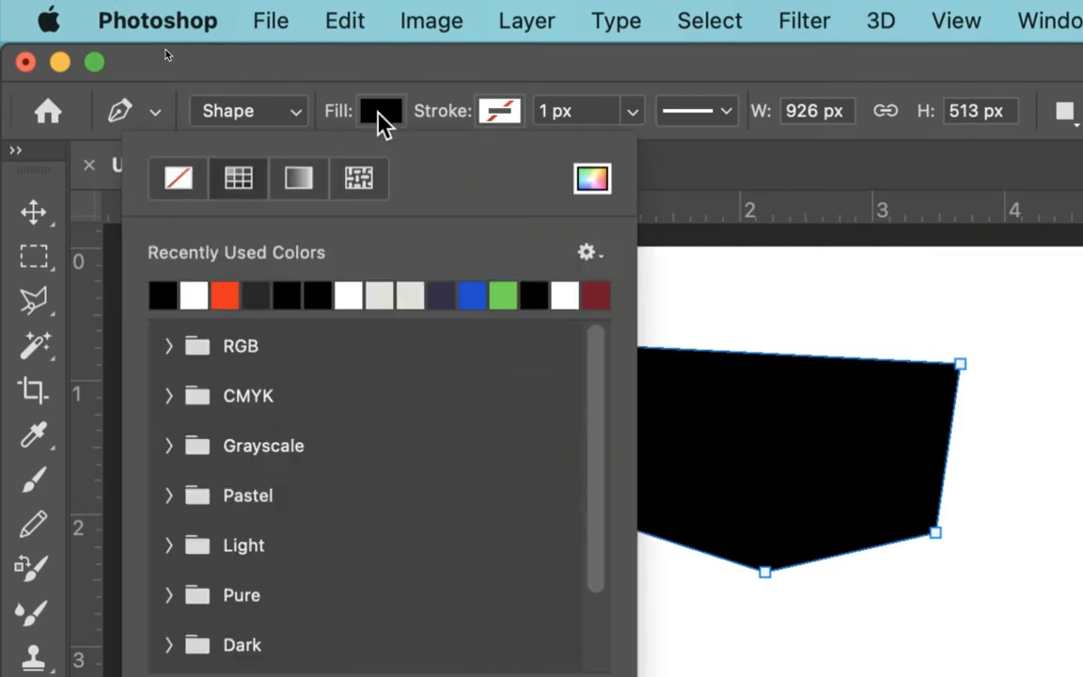
pyautogui.click(178, 181)
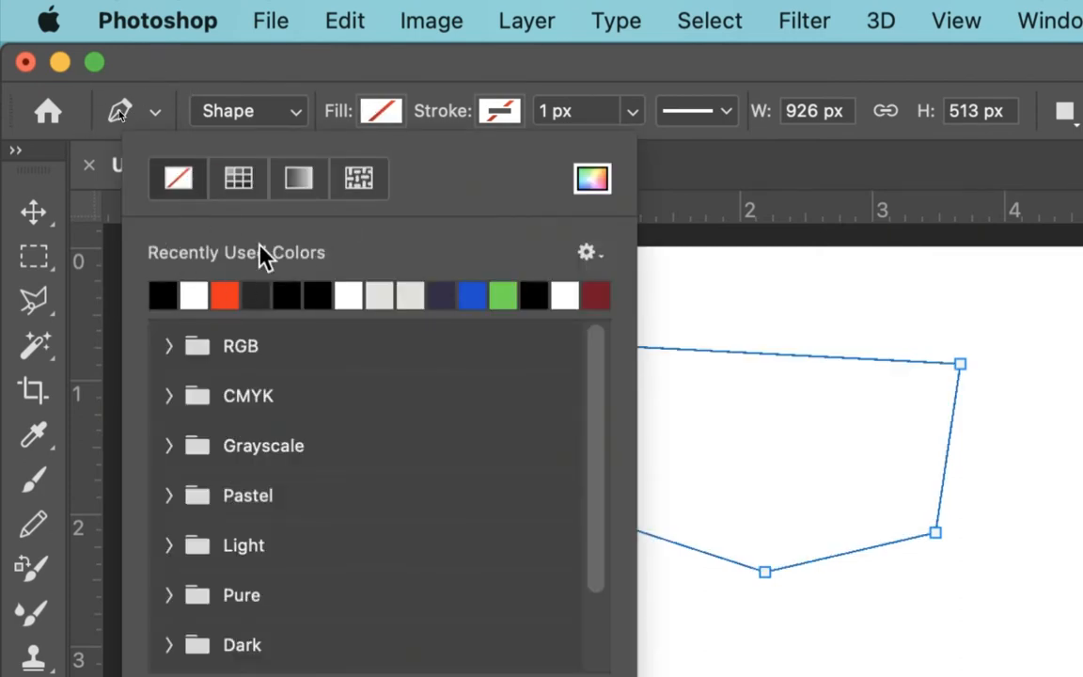
pyautogui.click(226, 298)
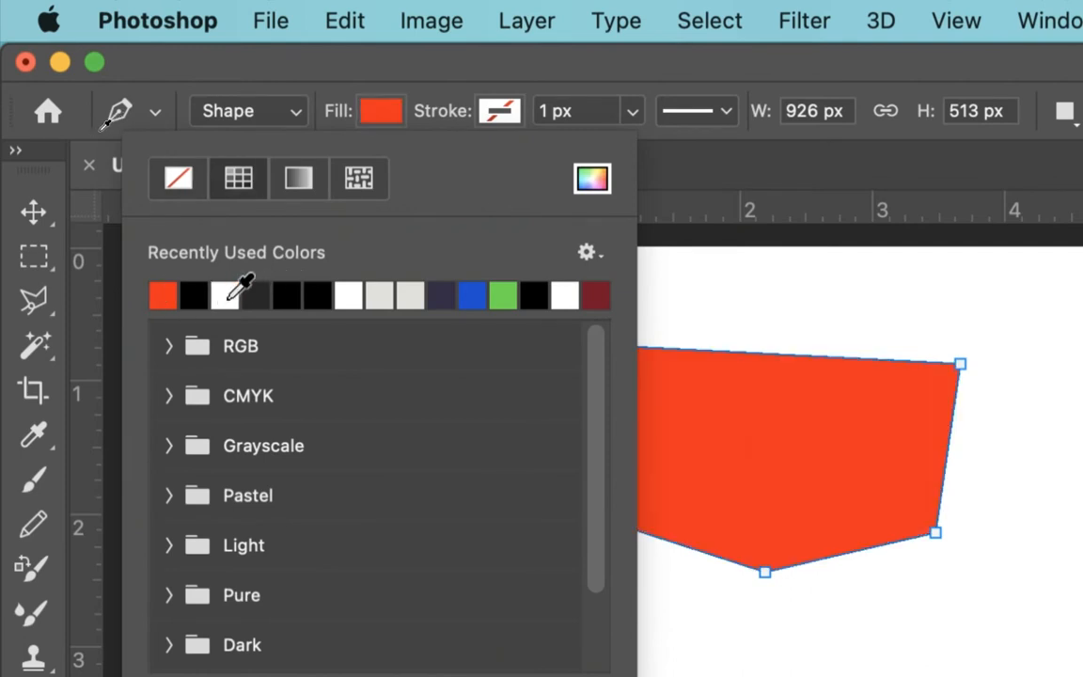
pyautogui.click(450, 129)
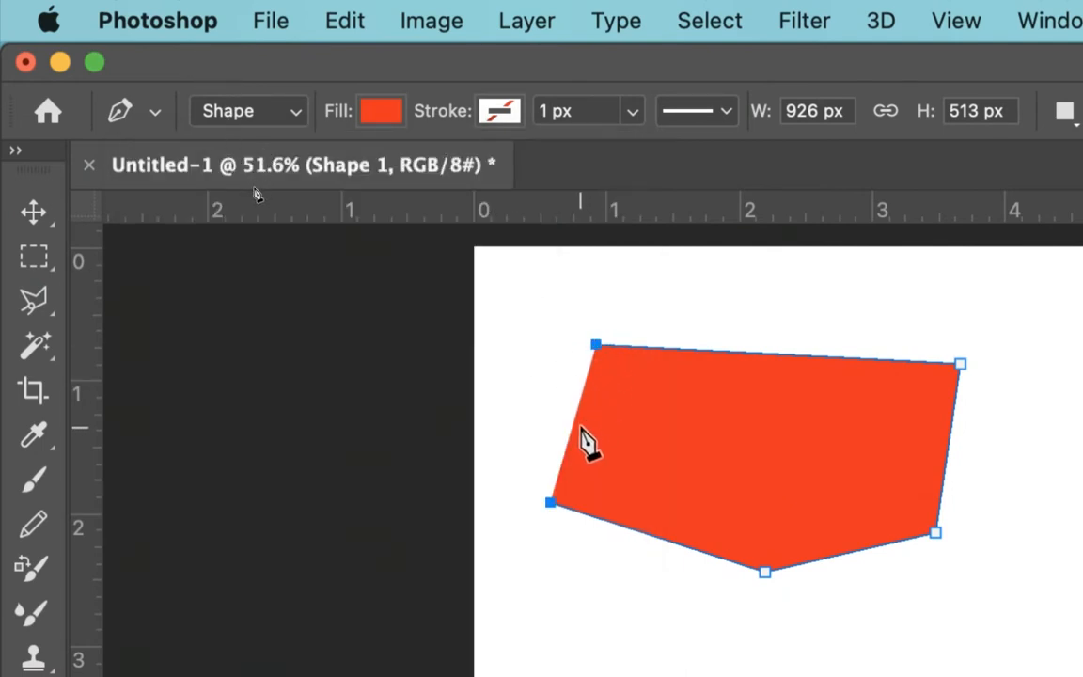
pyautogui.click(596, 346)
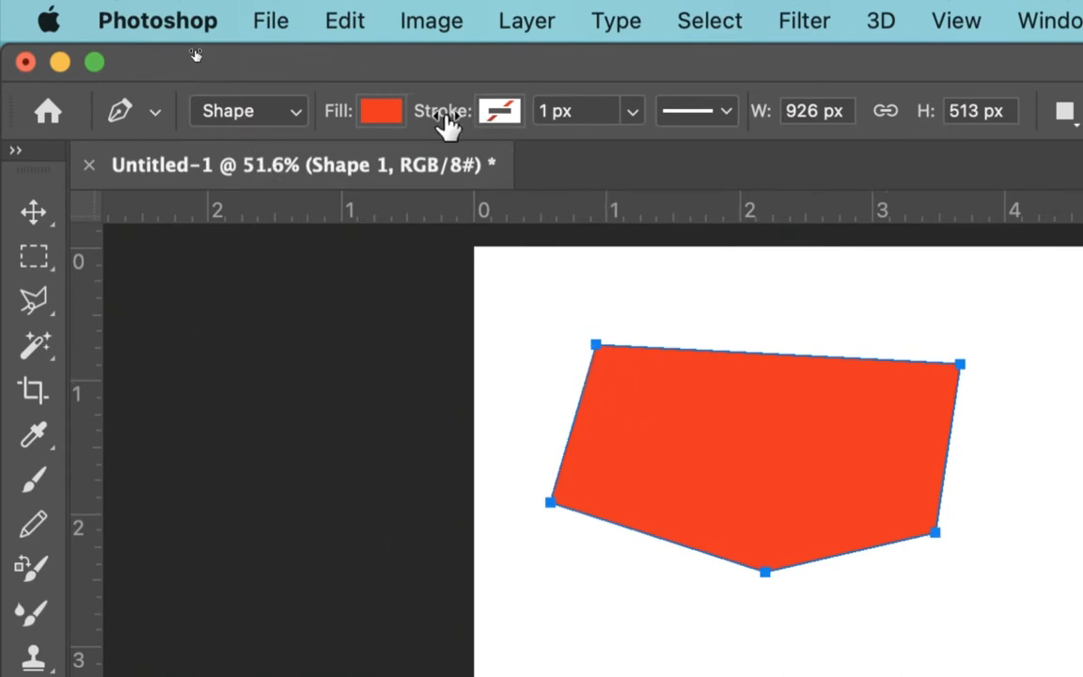
# Step: Give the polygon a dark red stroke with a width of 29 px
pyautogui.click(509, 124)
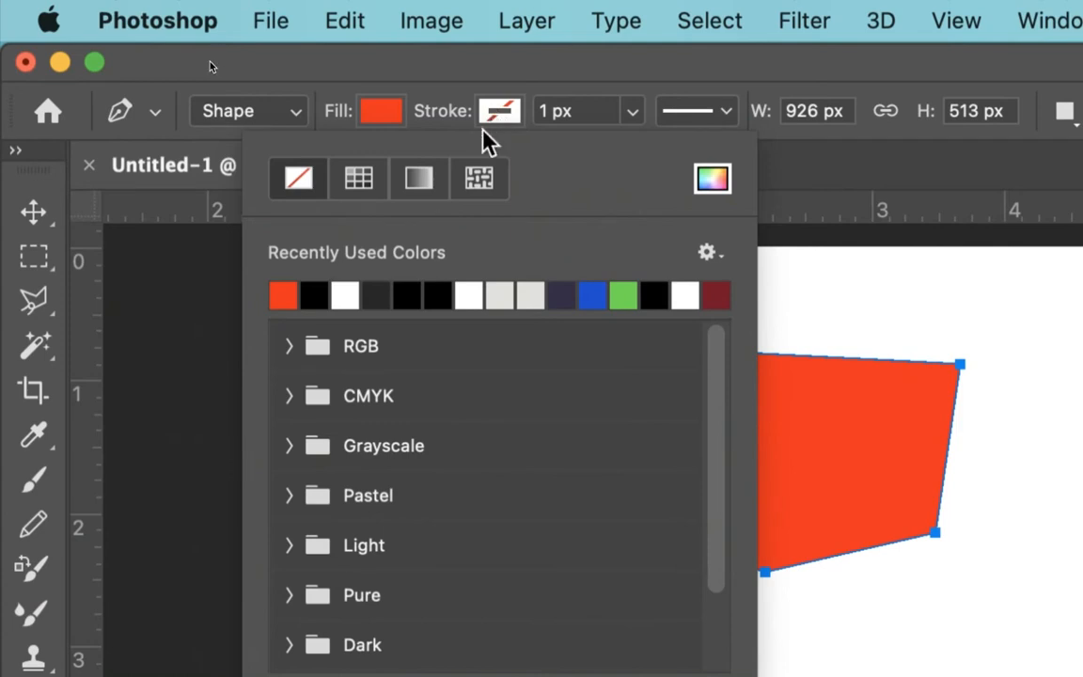
pyautogui.click(324, 293)
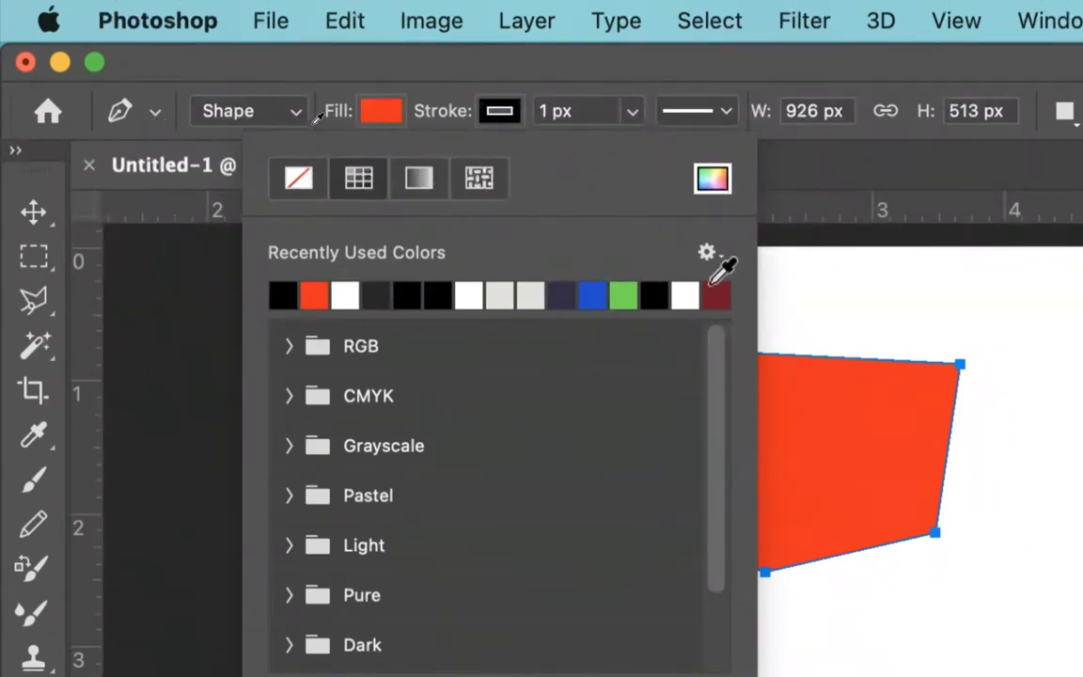
pyautogui.click(720, 292)
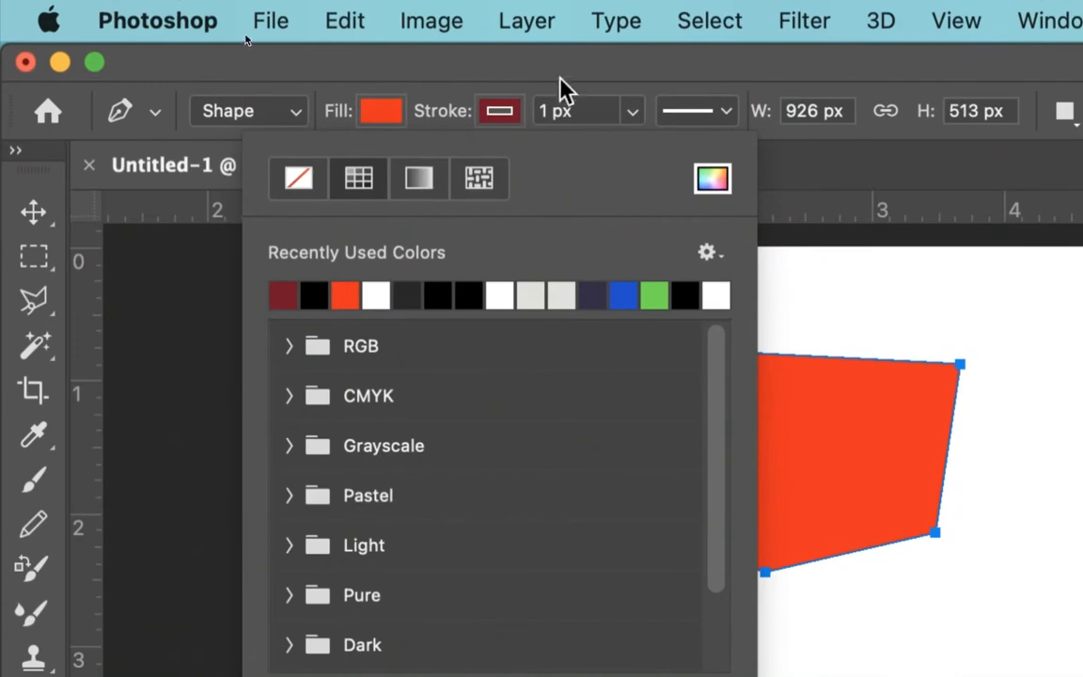
pyautogui.click(586, 110)
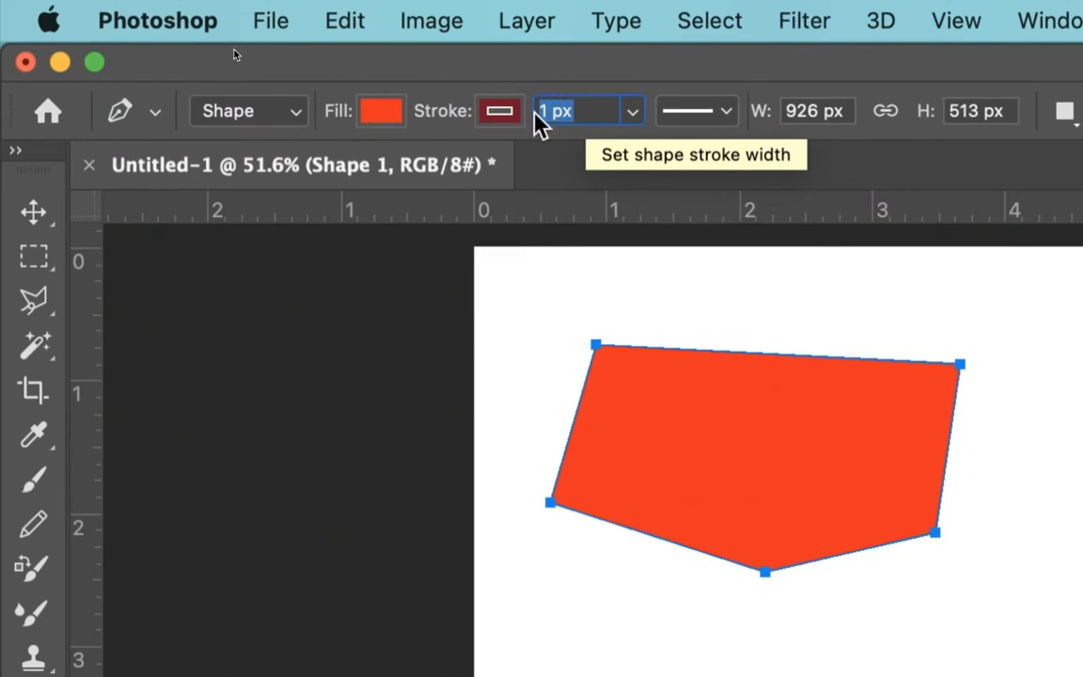
pyautogui.moveTo(431, 115); pyautogui.dragTo(480, 123)
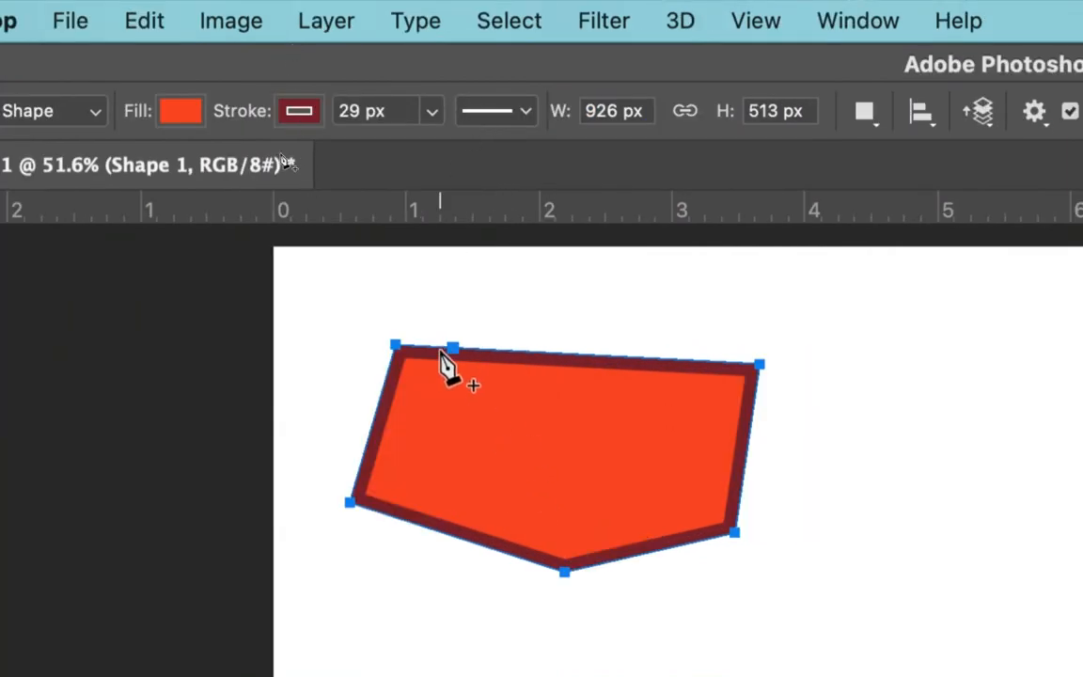
# Step: Try the dashed and dotted line presets on the polygon's stroke and settle on the dashed one
pyautogui.click(493, 123)
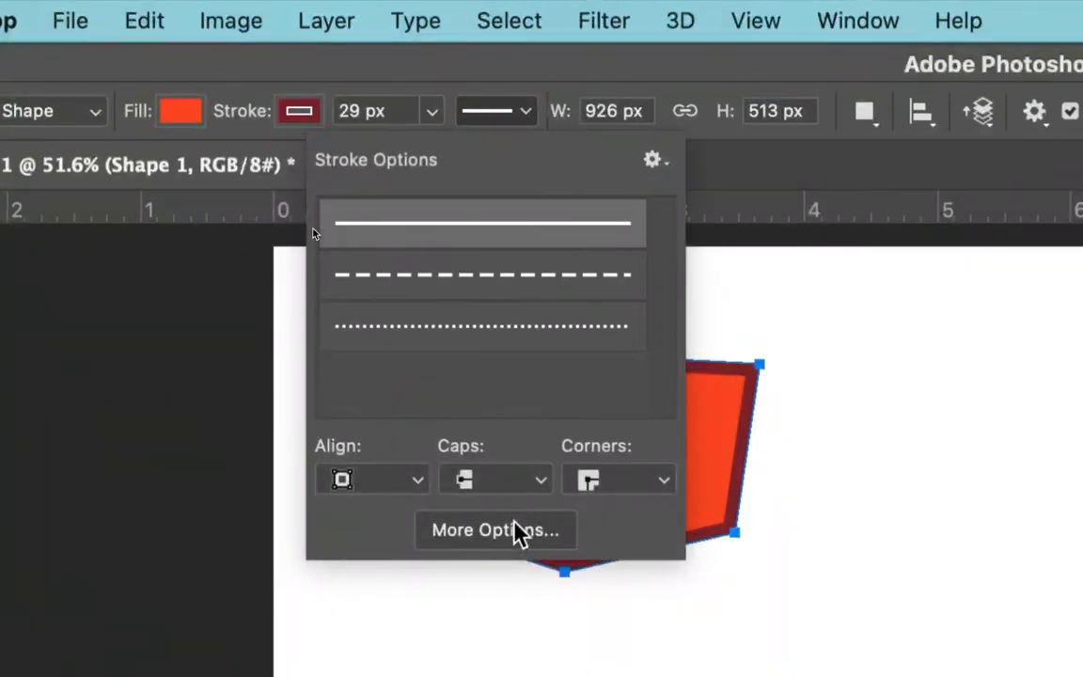
pyautogui.click(541, 284)
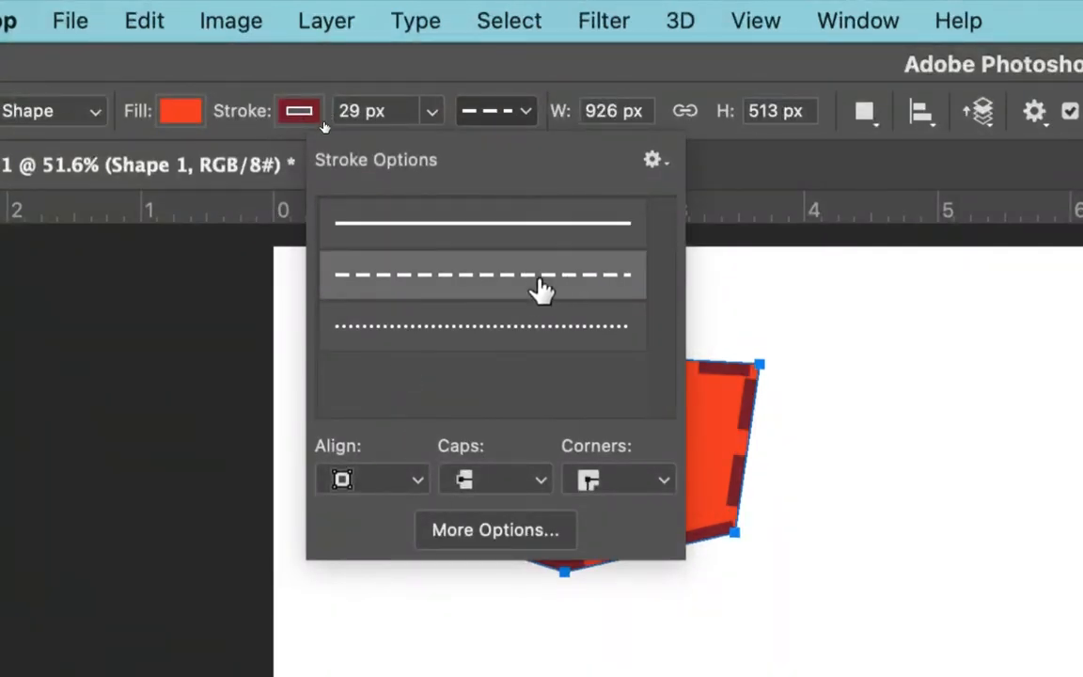
pyautogui.click(508, 329)
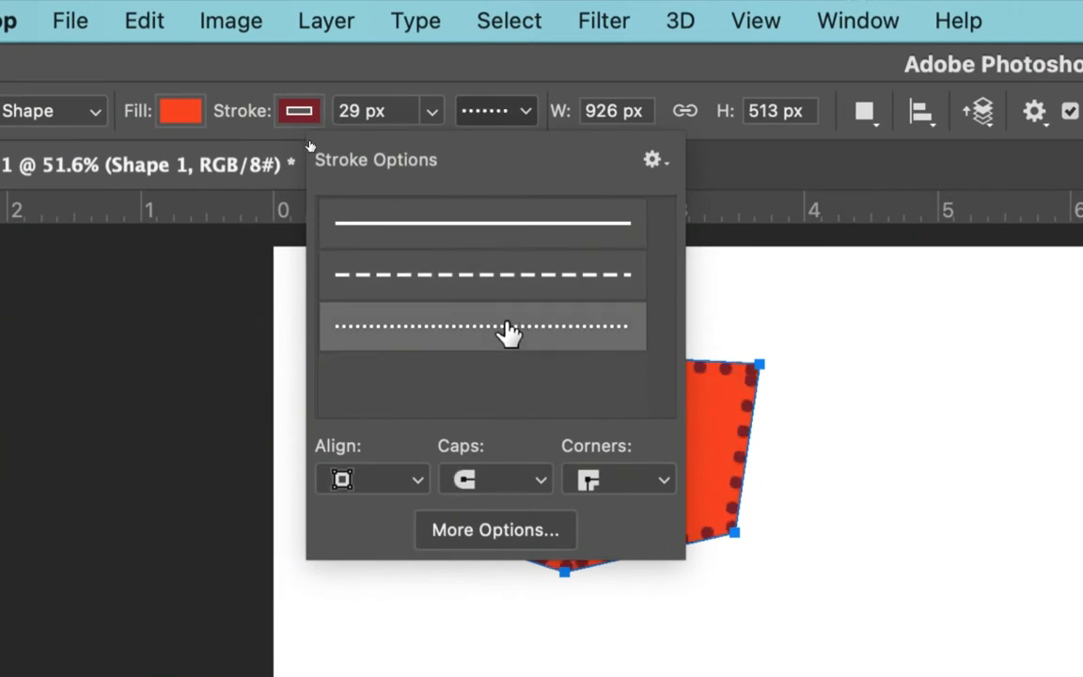
pyautogui.click(514, 296)
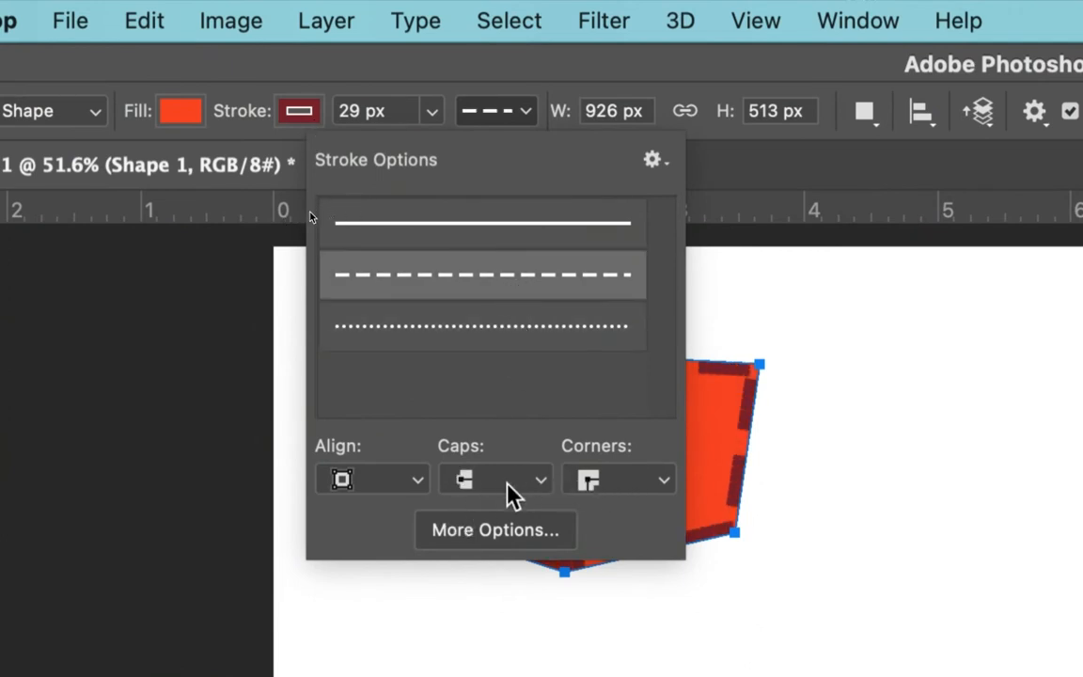
# Step: Customize the dashed stroke with Center alignment and a gap of 3, and apply the settings
pyautogui.click(505, 531)
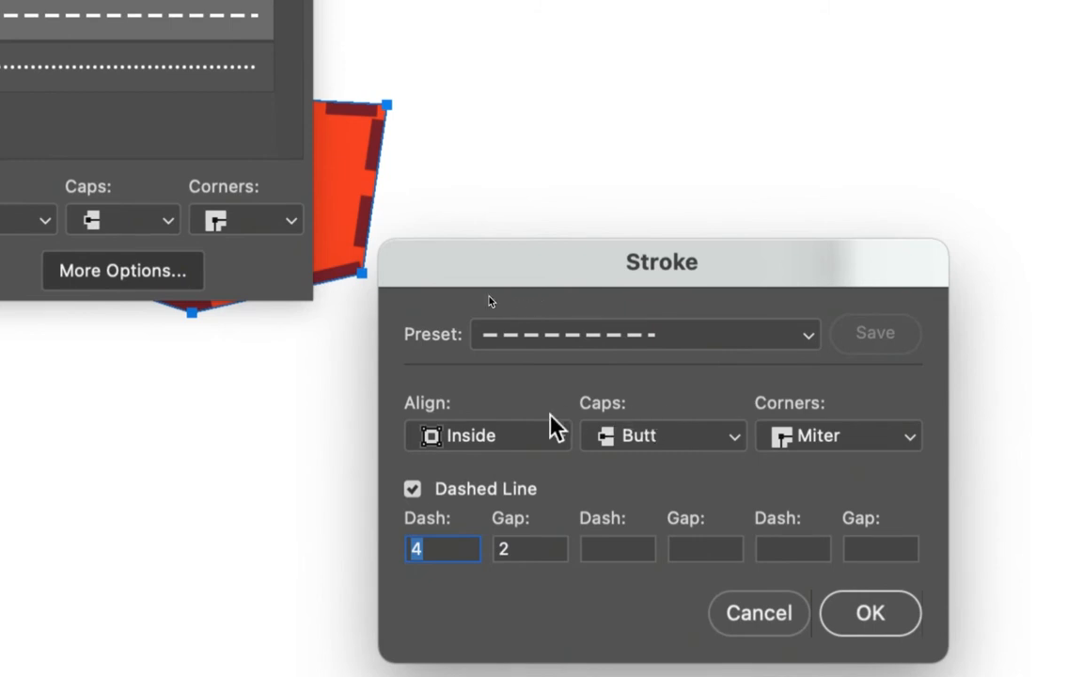
pyautogui.click(508, 440)
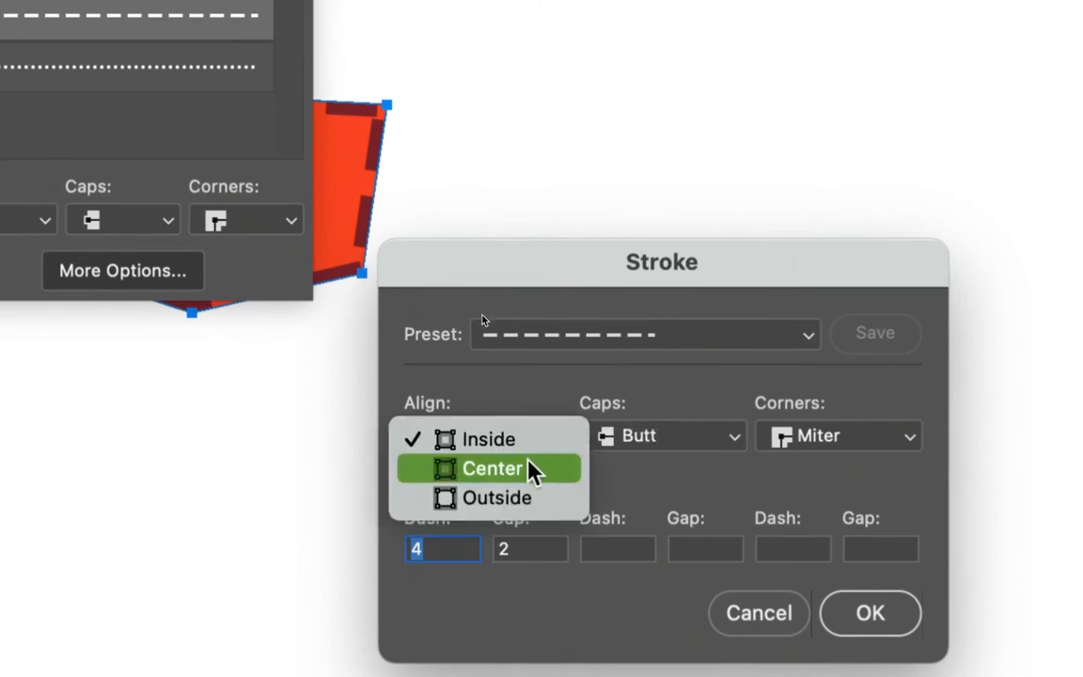
pyautogui.click(520, 486)
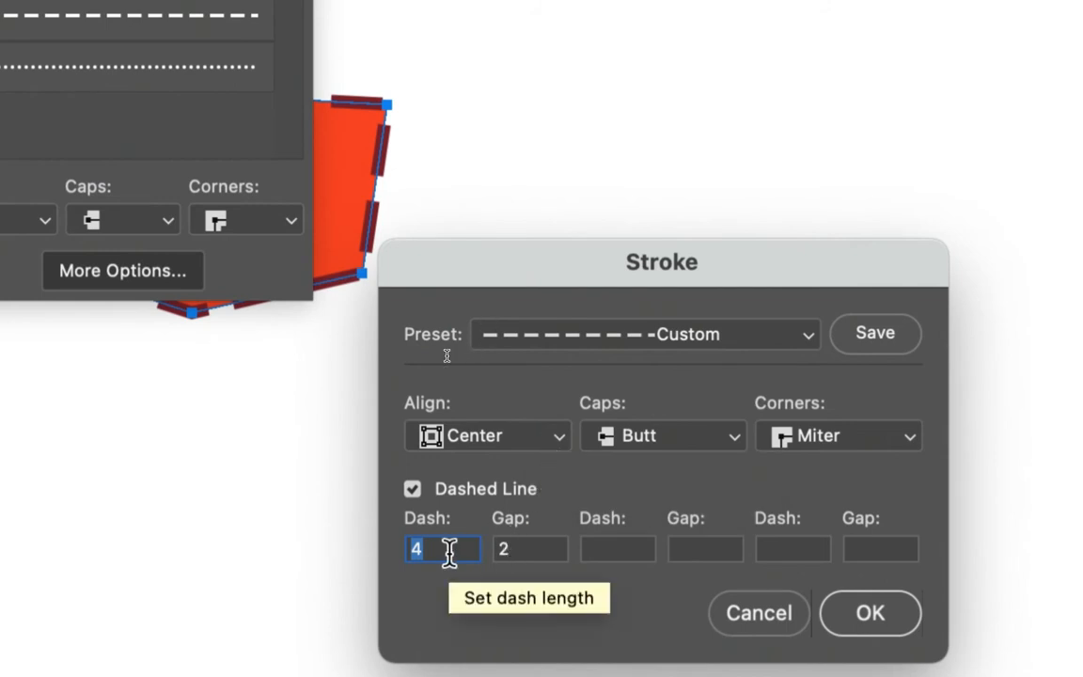
pyautogui.click(512, 550)
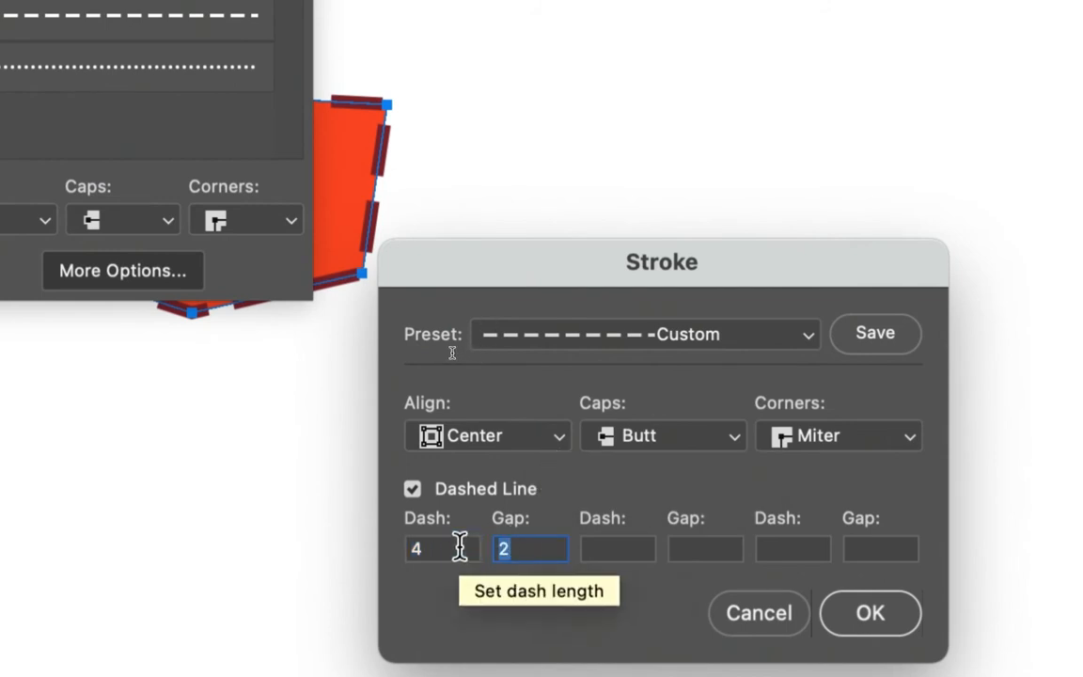
pyautogui.write('3')
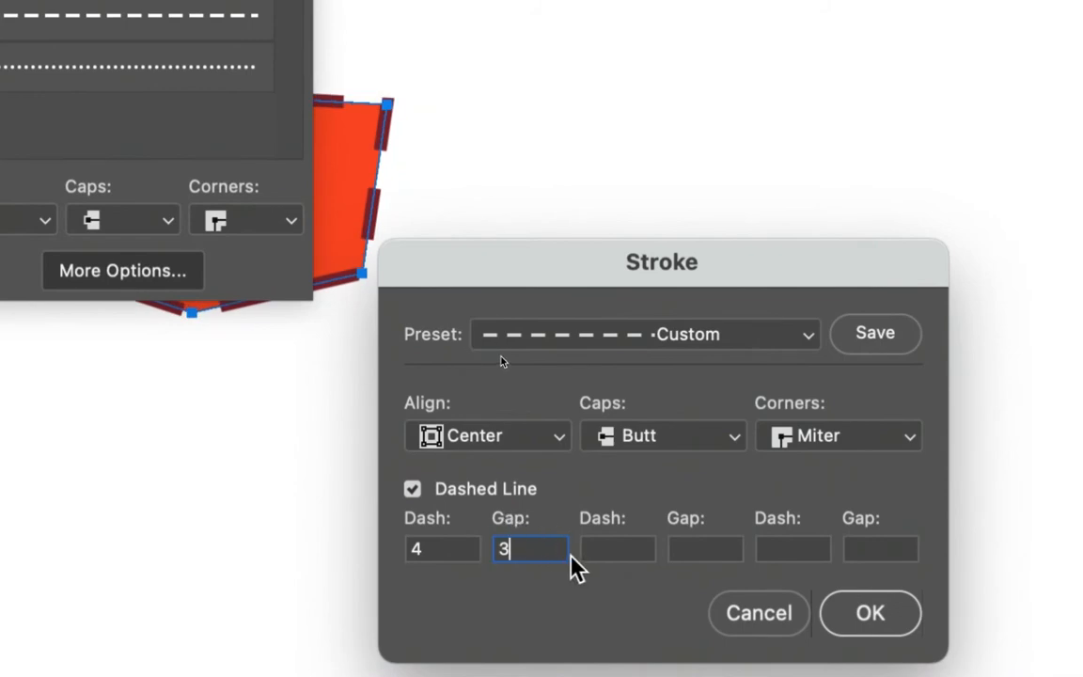
pyautogui.click(870, 618)
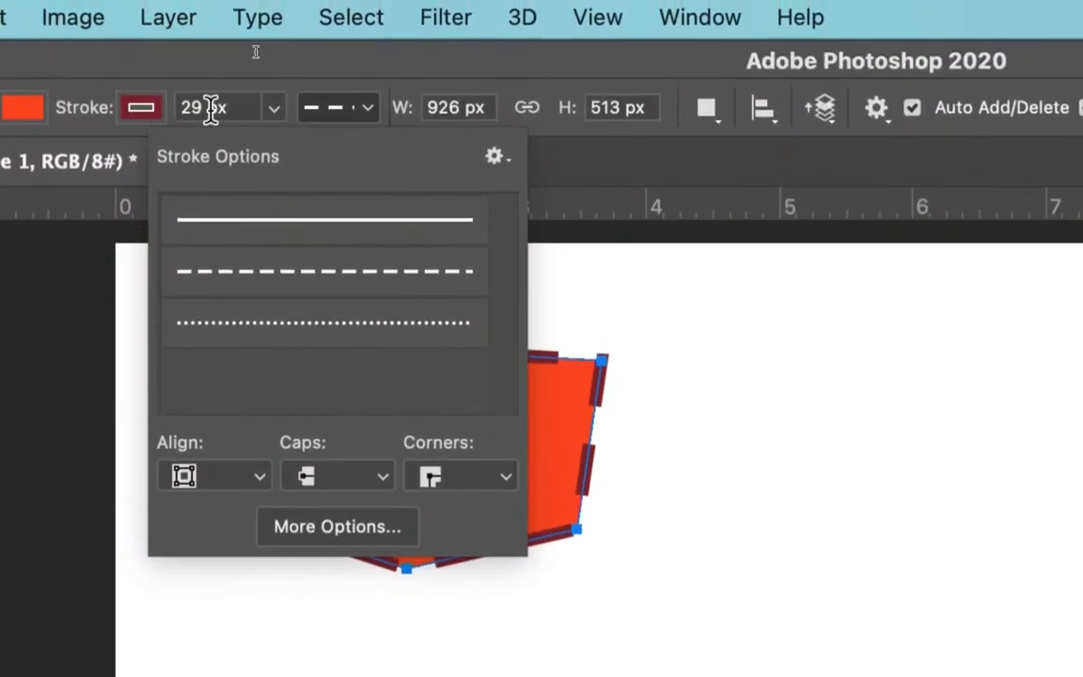
pyautogui.click(239, 121)
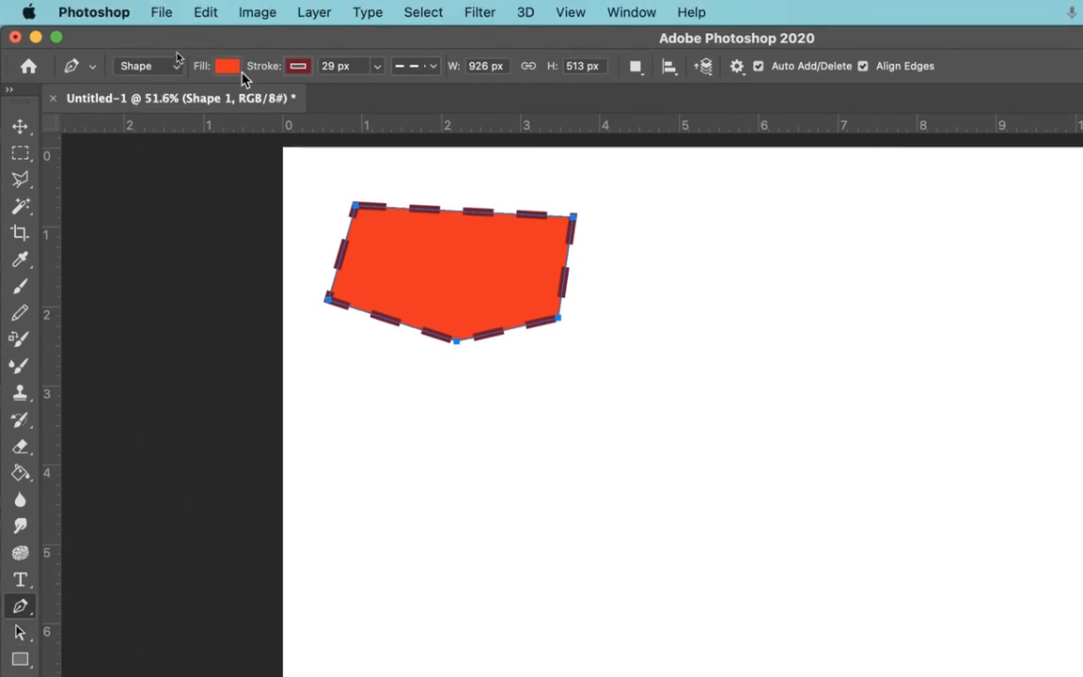
pyautogui.click(230, 67)
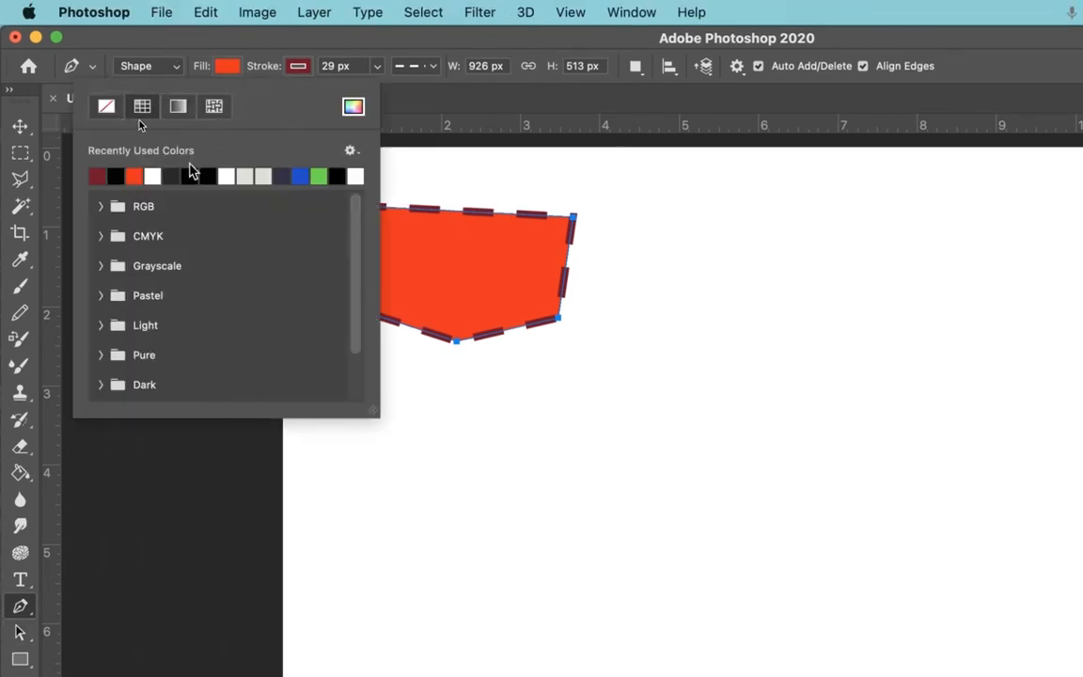
pyautogui.click(227, 68)
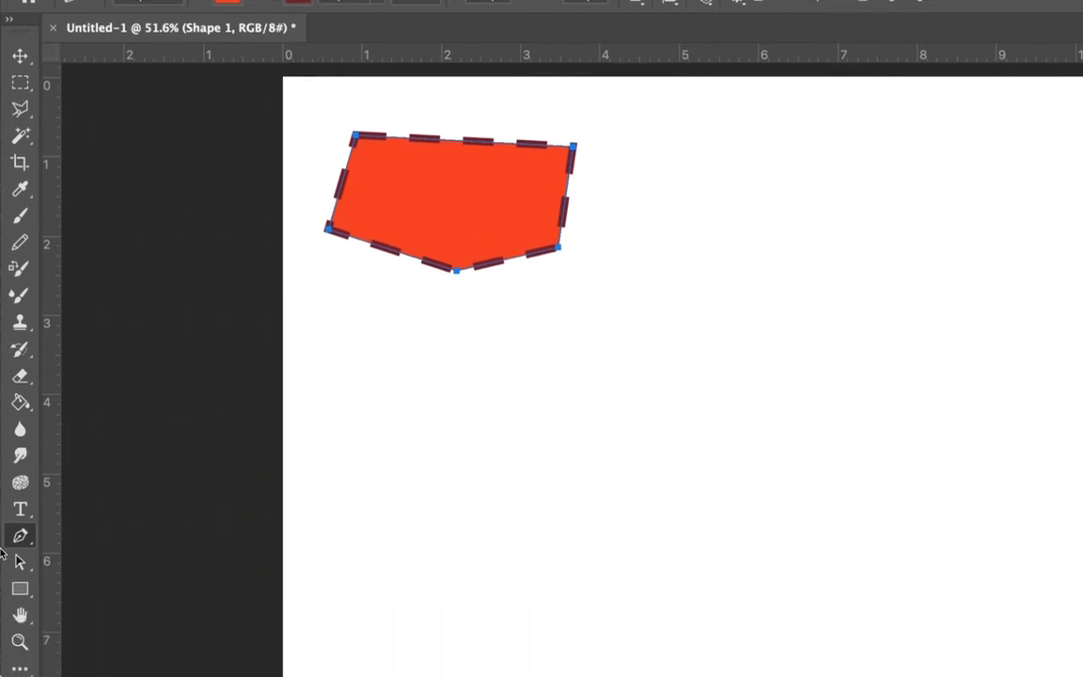
# Step: Move the whole polygon down and right on the canvas, and reshape its top edge by repositioning the two upper anchor points with Direct Selection
pyautogui.moveTo(472, 120); pyautogui.dragTo(577, 266)
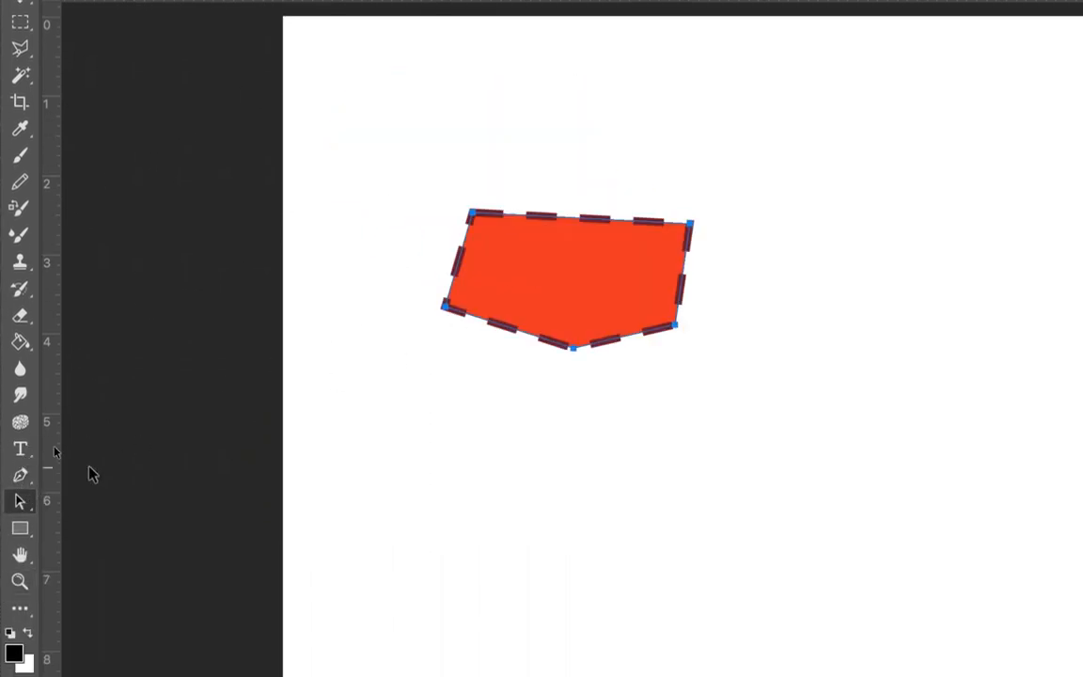
pyautogui.rightClick(23, 506)
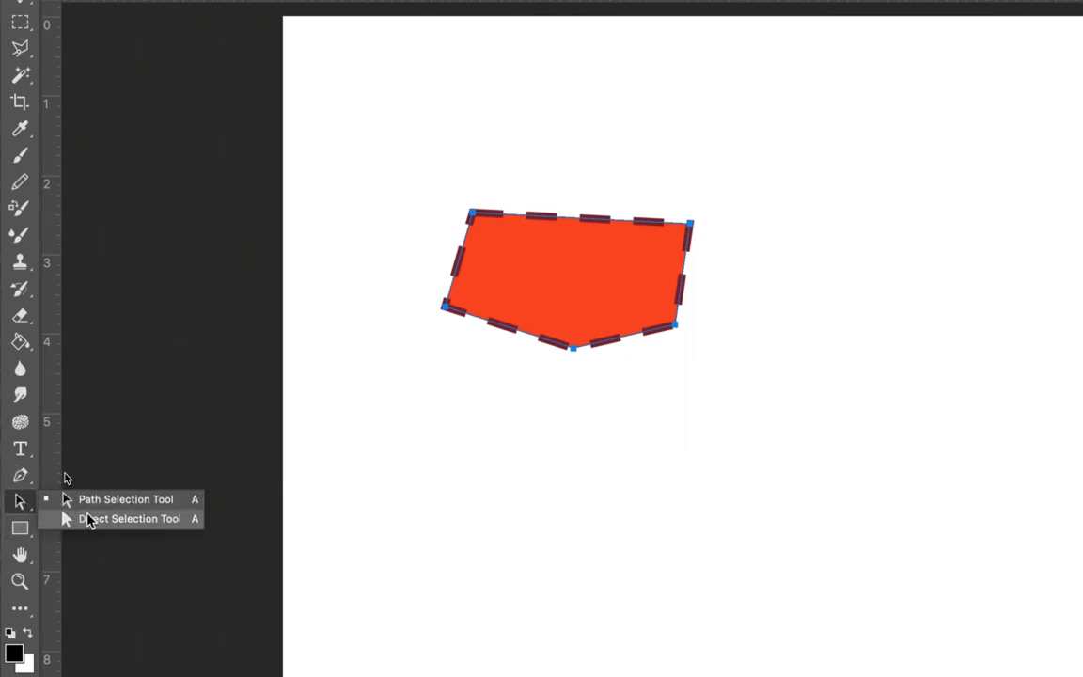
pyautogui.click(87, 517)
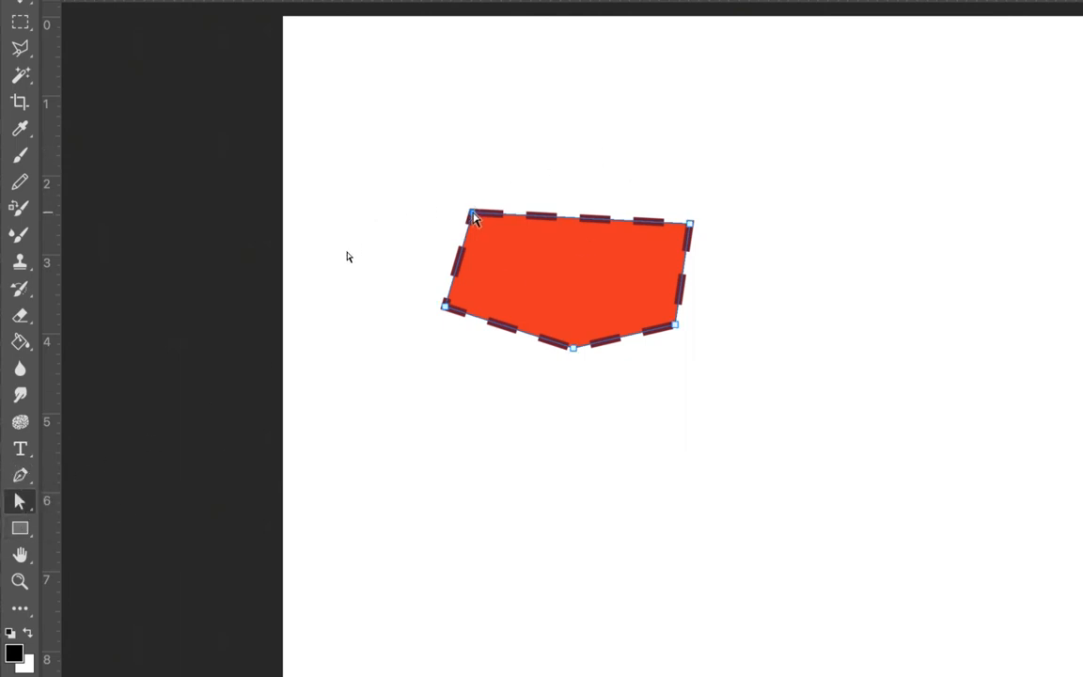
pyautogui.moveTo(473, 213); pyautogui.dragTo(763, 248)
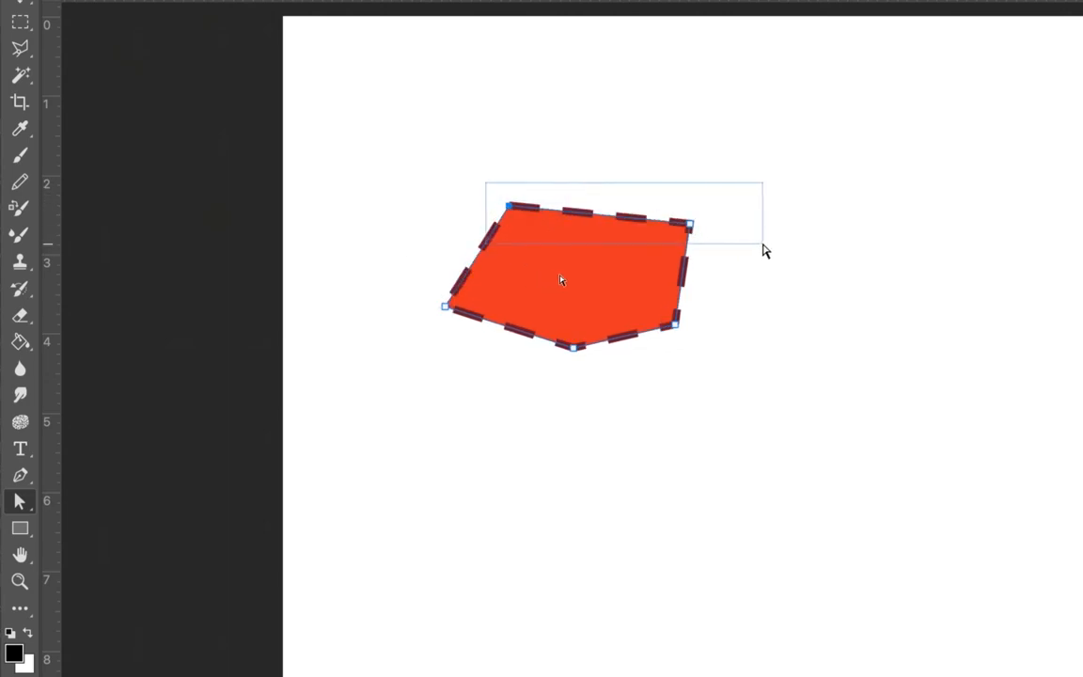
pyautogui.moveTo(689, 227); pyautogui.dragTo(668, 239)
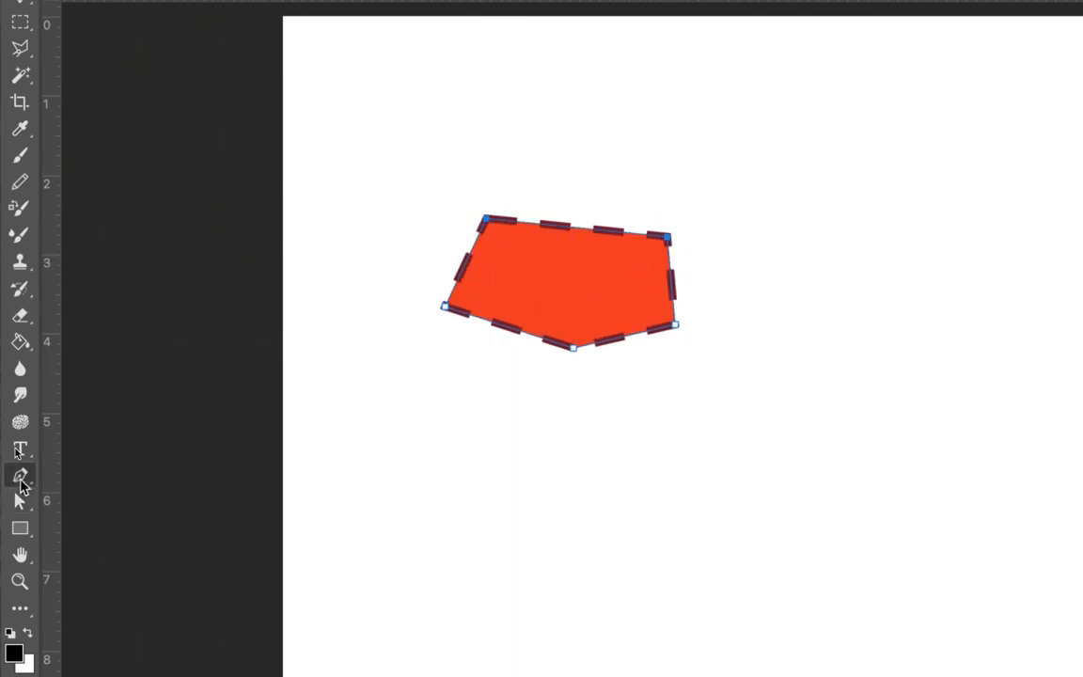
# Step: Add an anchor point at the middle of the polygon's top edge with the Add Anchor Point tool
pyautogui.click(20, 475)
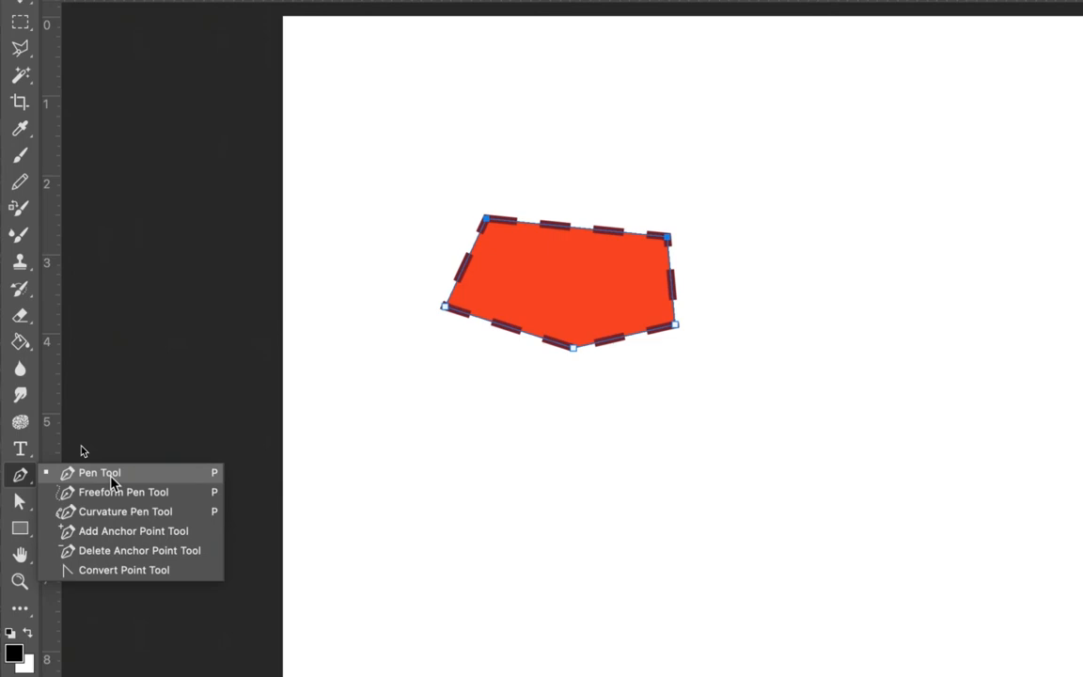
pyautogui.click(117, 532)
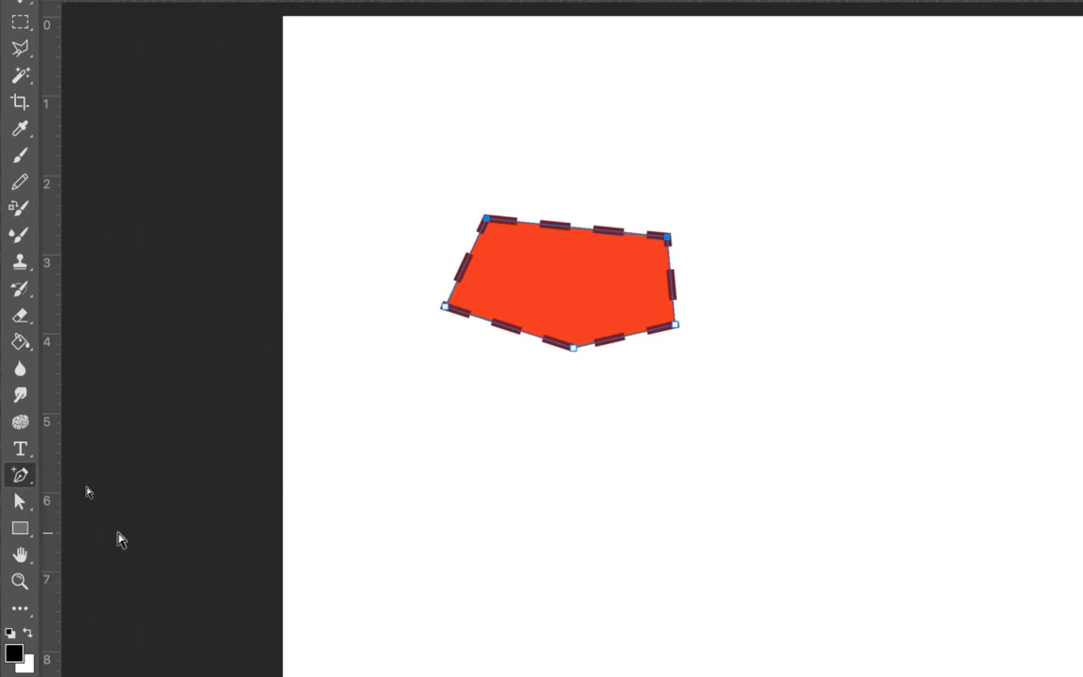
pyautogui.click(577, 229)
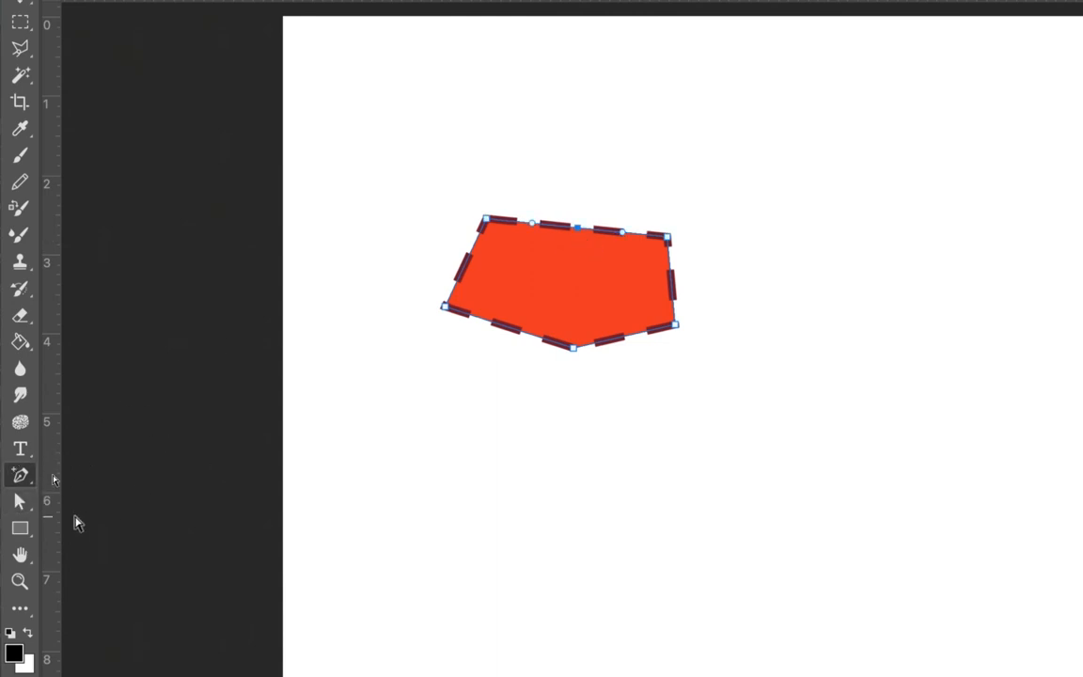
# Step: Curve the top edge into two upward lobes by pulling both direction handles of its middle anchor with the Convert Point tool
pyautogui.click(22, 475)
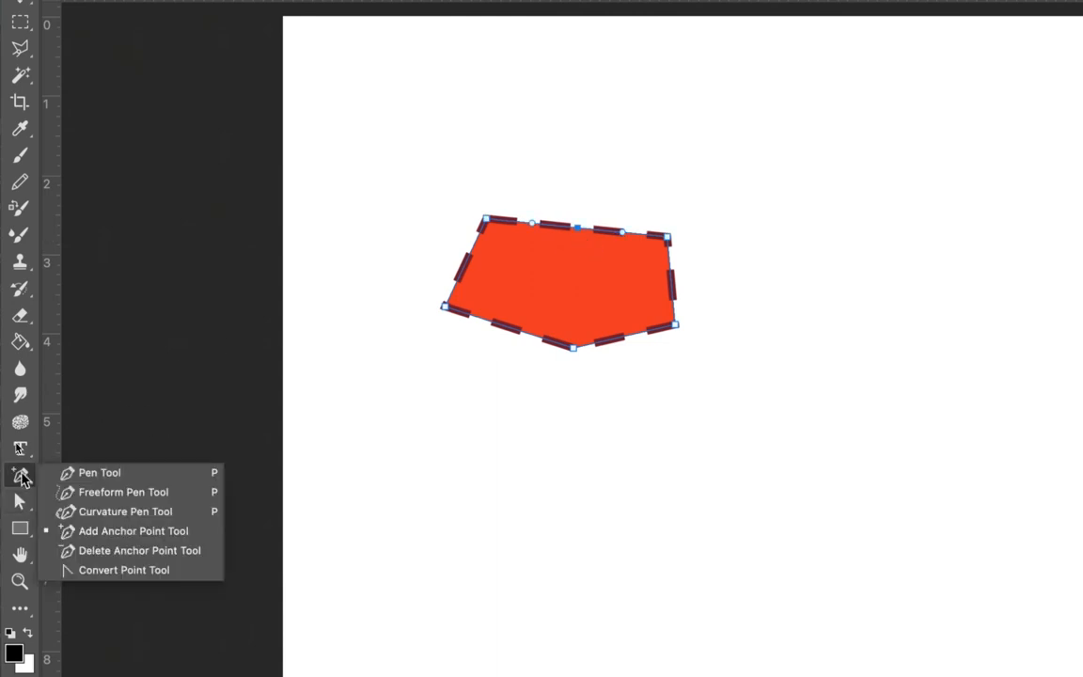
pyautogui.click(139, 571)
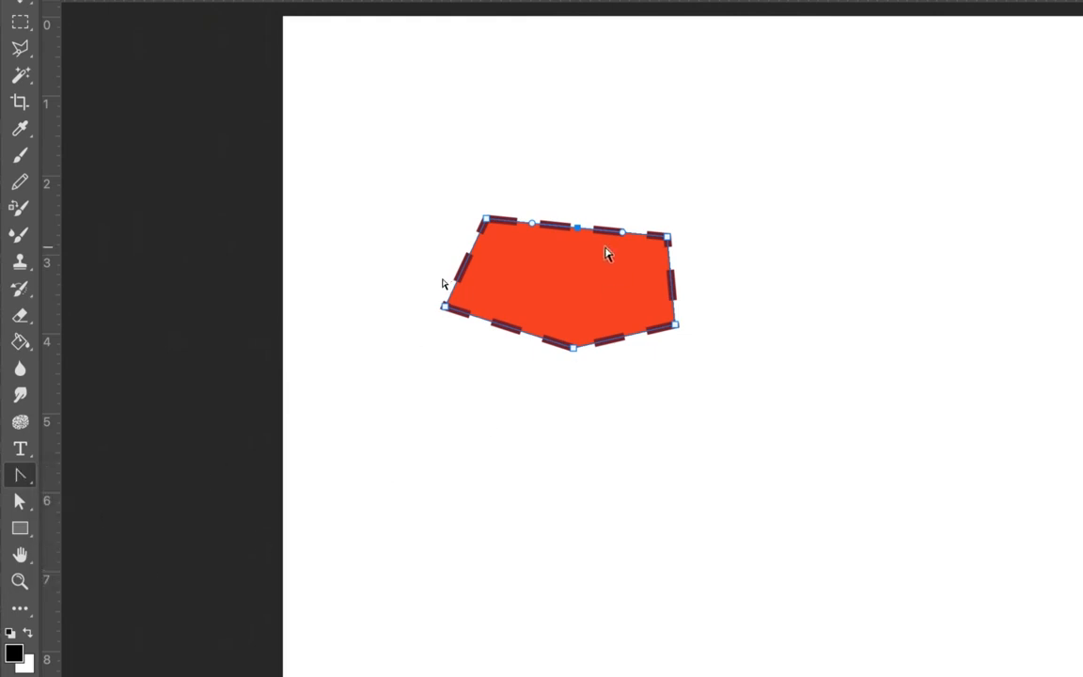
pyautogui.moveTo(576, 227); pyautogui.dragTo(612, 186)
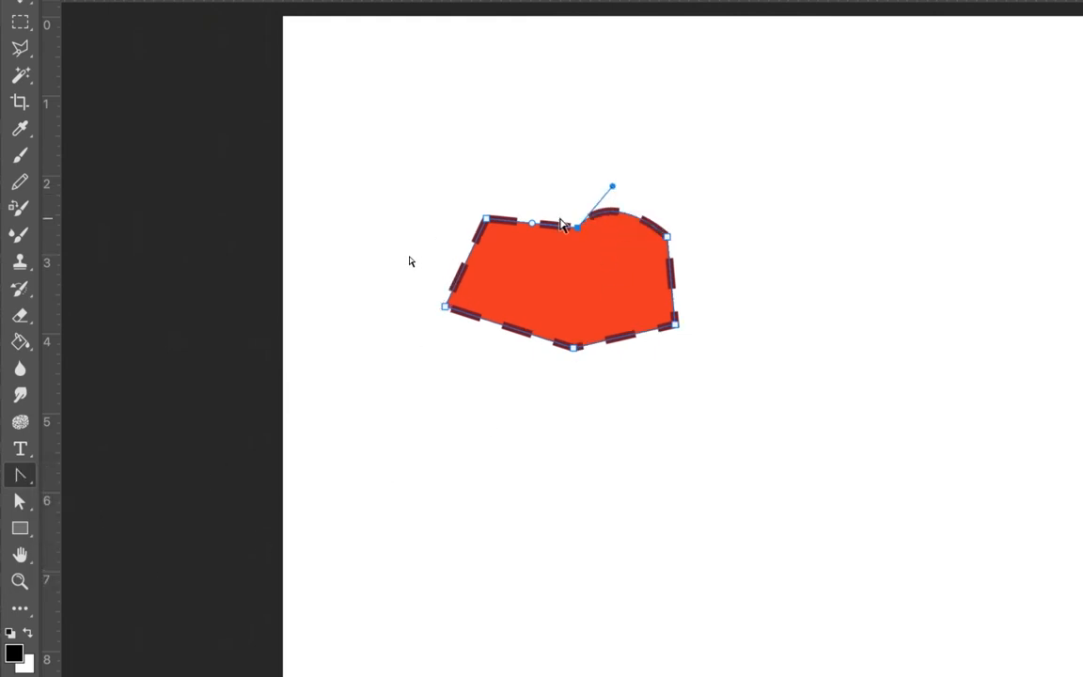
pyautogui.moveTo(532, 226); pyautogui.dragTo(539, 178)
# Step: Round the lower-right, lower-left and upper-left corners of the shape by converting their anchors to smooth points
pyautogui.moveTo(675, 325); pyautogui.dragTo(646, 367)
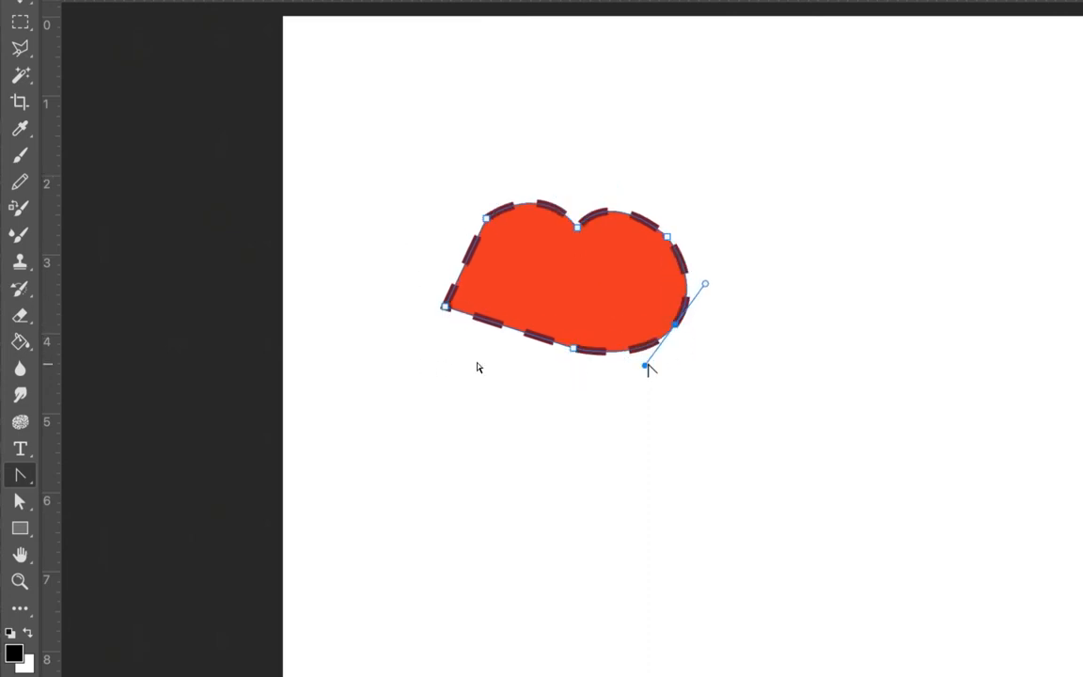
pyautogui.click(674, 327)
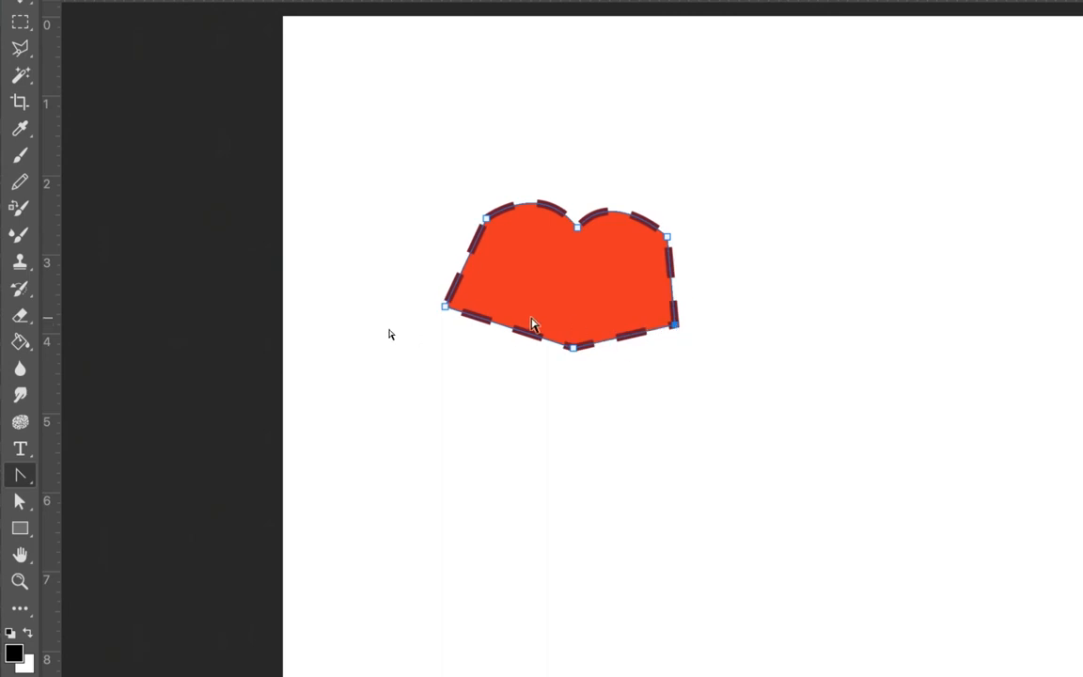
pyautogui.moveTo(429, 286); pyautogui.dragTo(431, 251)
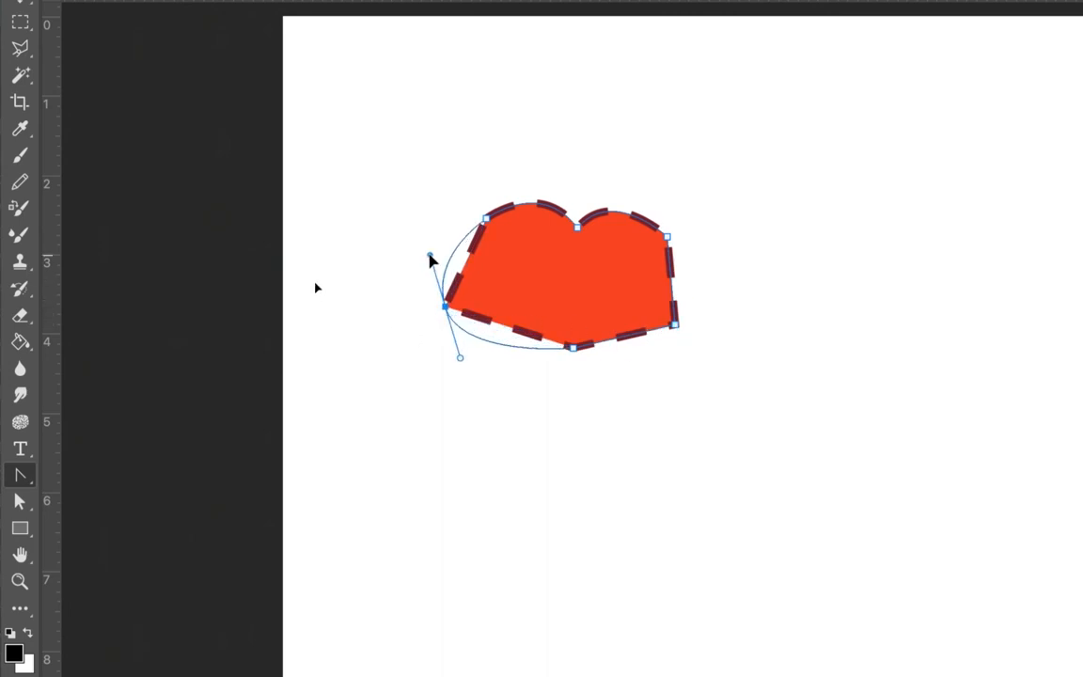
pyautogui.click(675, 322)
pyautogui.moveTo(687, 316); pyautogui.dragTo(639, 374)
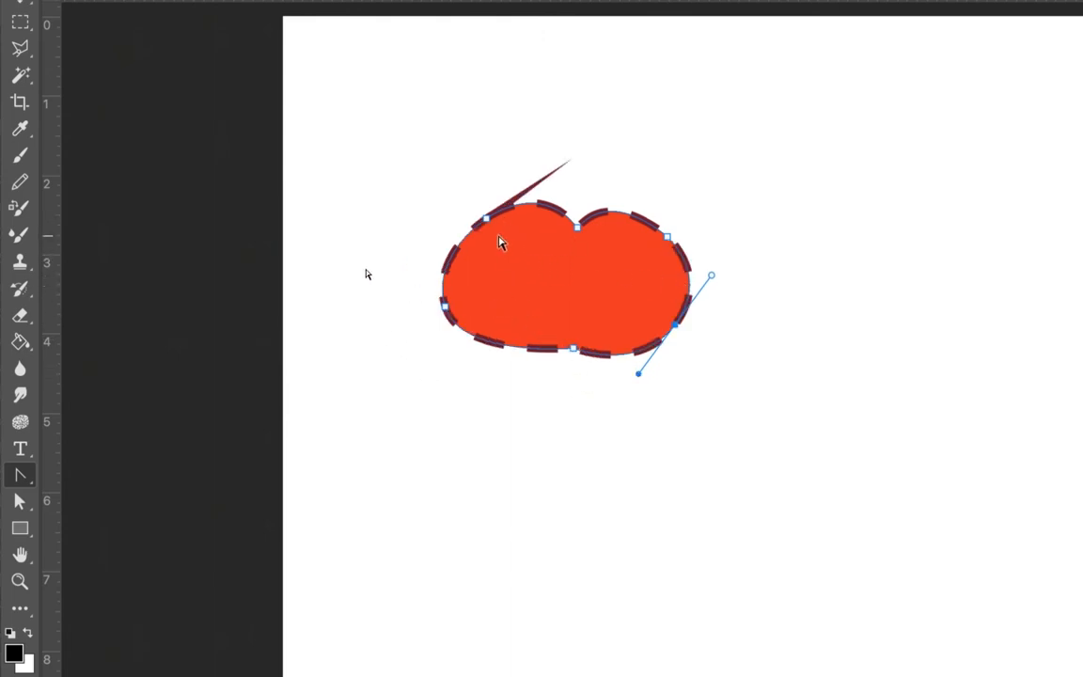
pyautogui.moveTo(486, 218); pyautogui.dragTo(498, 209)
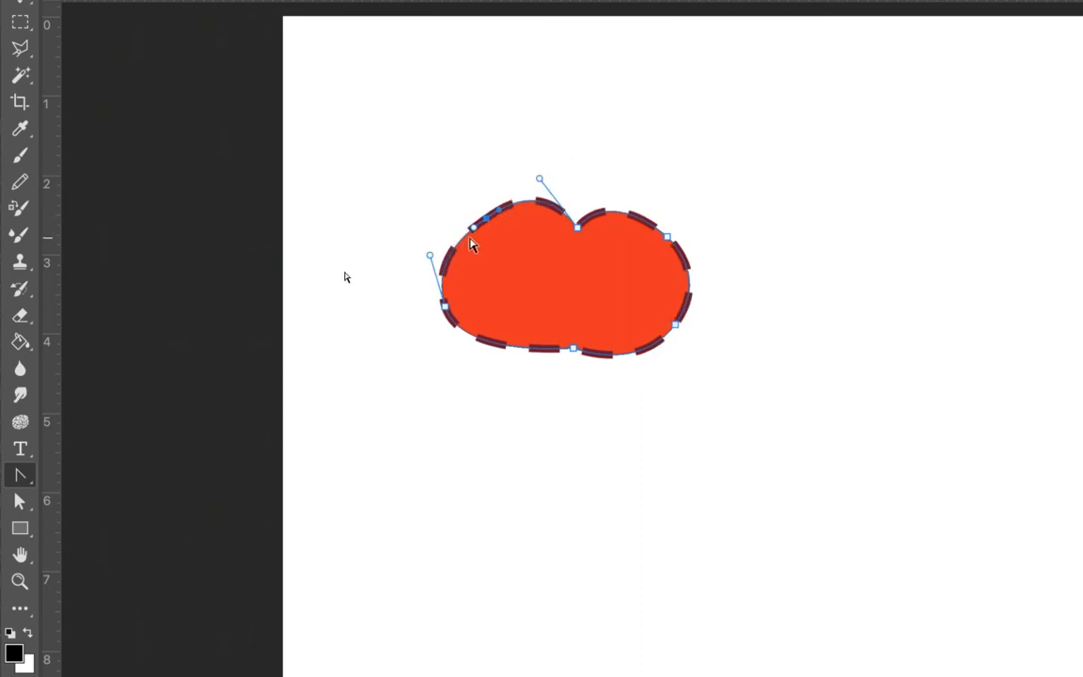
# Step: Remove the lower-left and lower-right anchors from the shape with the Delete Anchor Point tool, keeping the bottom tip
pyautogui.click(20, 476)
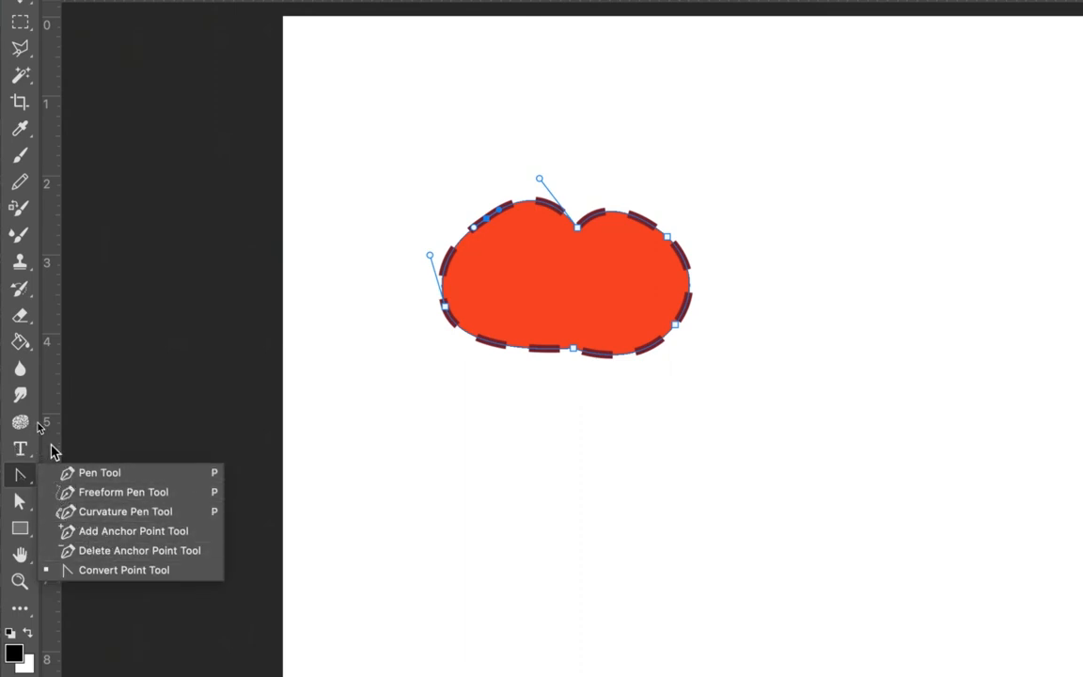
pyautogui.click(99, 550)
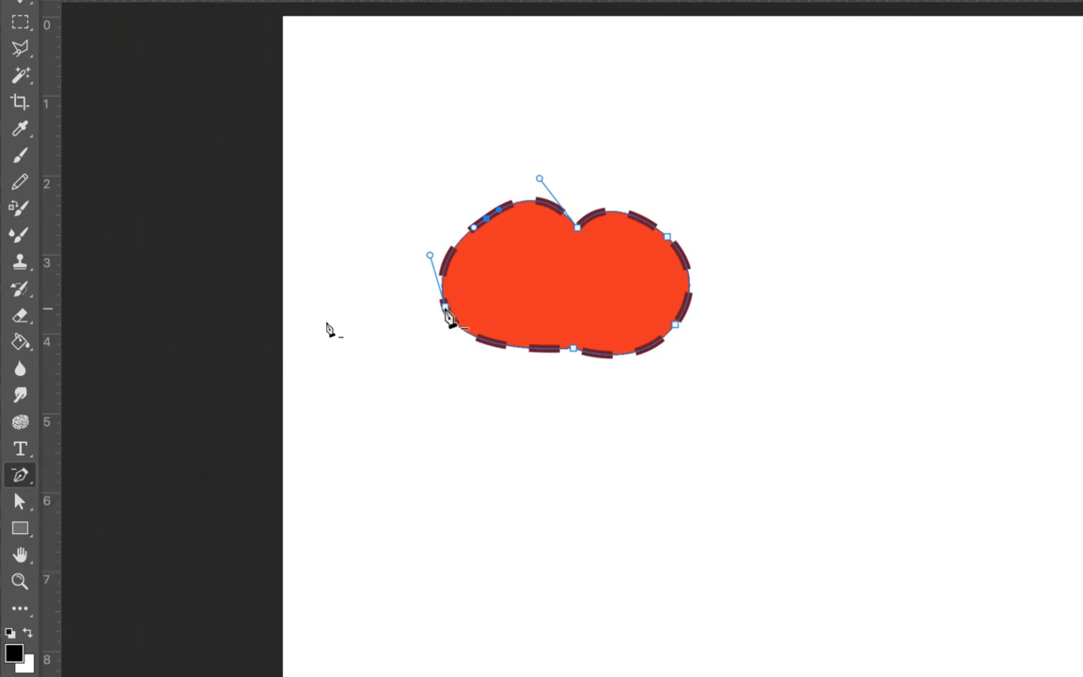
pyautogui.click(445, 307)
pyautogui.click(675, 326)
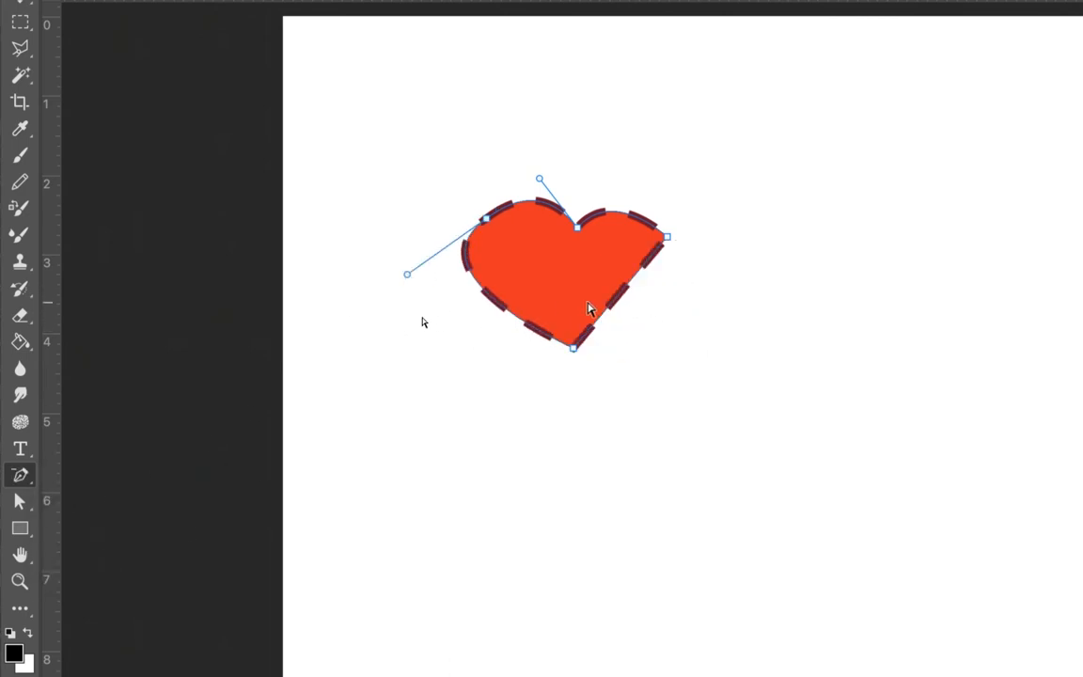
# Step: Add an anchor on each lower side of the heart with the Pen tool and move both inward to make the sides concave
pyautogui.click(19, 477)
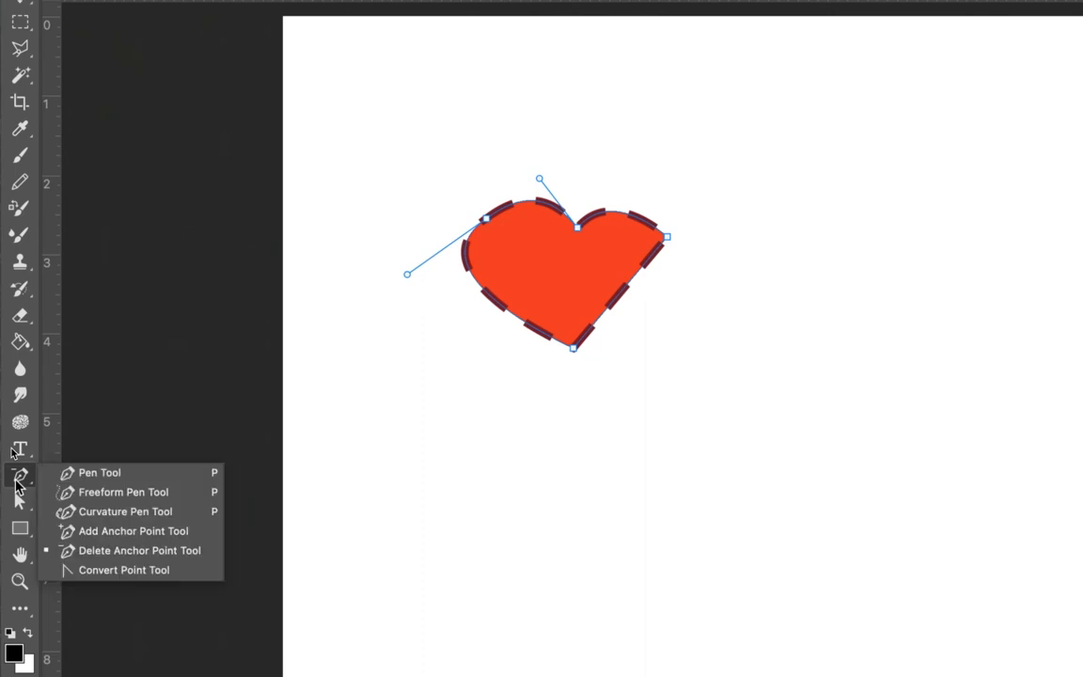
pyautogui.click(100, 473)
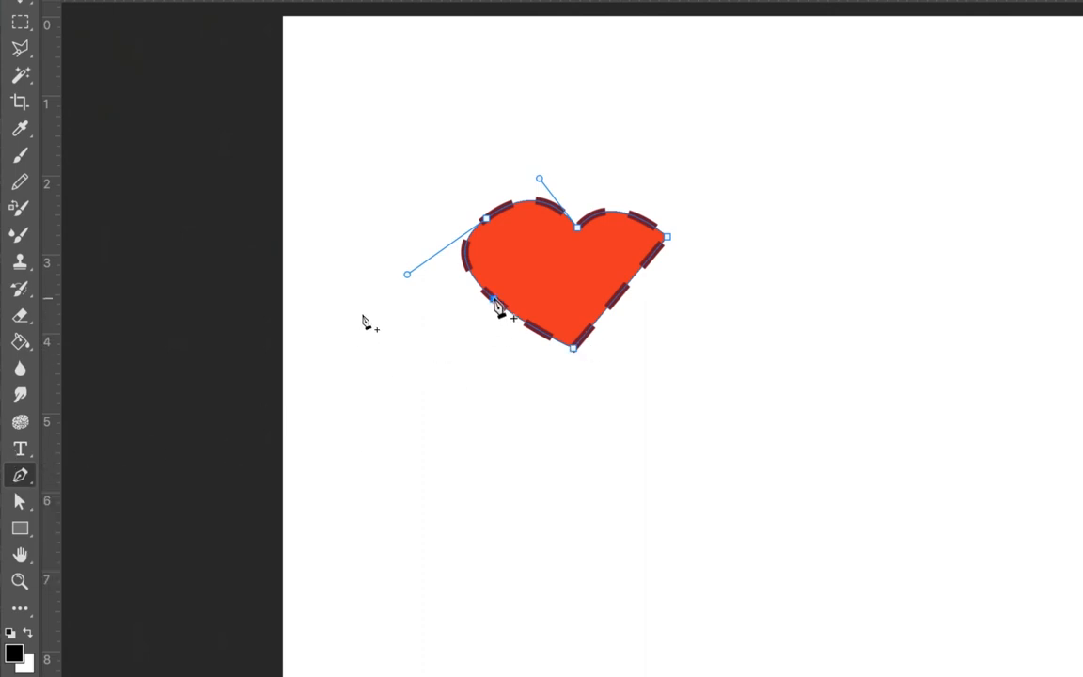
pyautogui.click(621, 291)
pyautogui.click(488, 293)
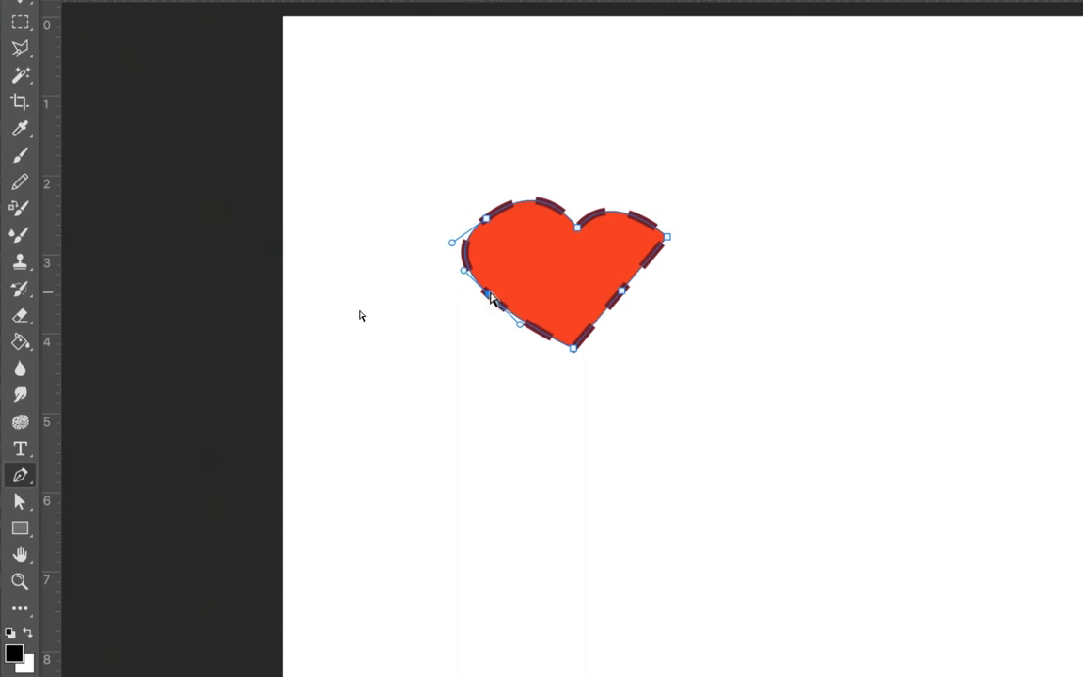
pyautogui.moveTo(489, 301); pyautogui.dragTo(542, 279)
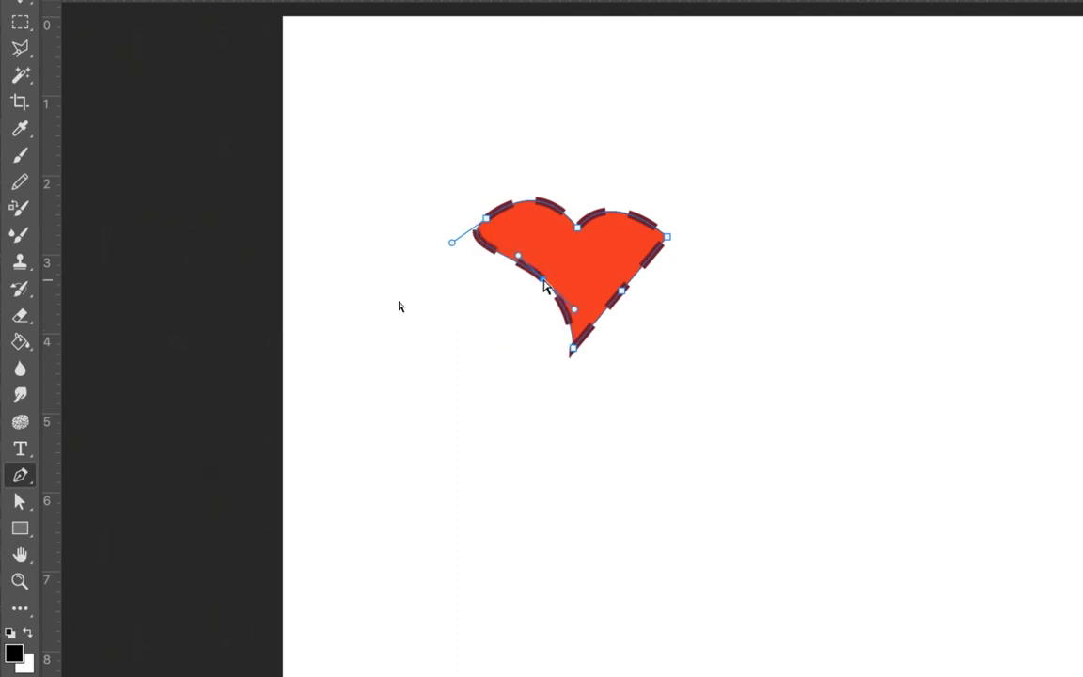
pyautogui.moveTo(621, 291); pyautogui.dragTo(534, 287)
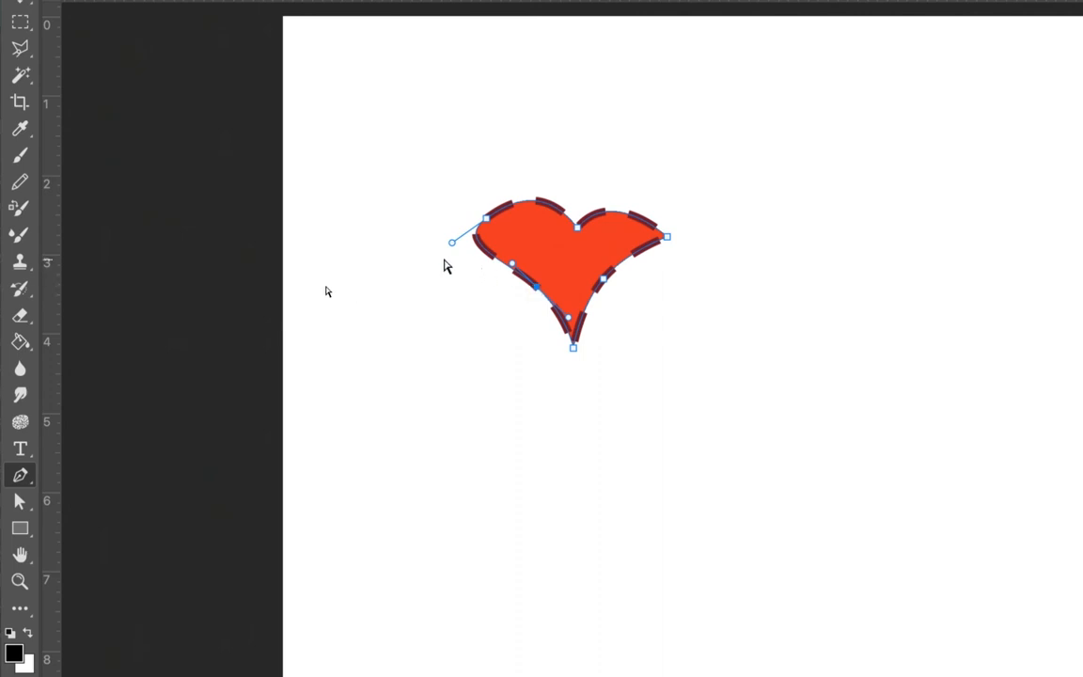
# Step: Shorten the upper-left anchor's curve handle, and convert the heart's right corner to a smooth point with adjusted handles to round the right lobe
pyautogui.moveTo(452, 244); pyautogui.dragTo(476, 253)
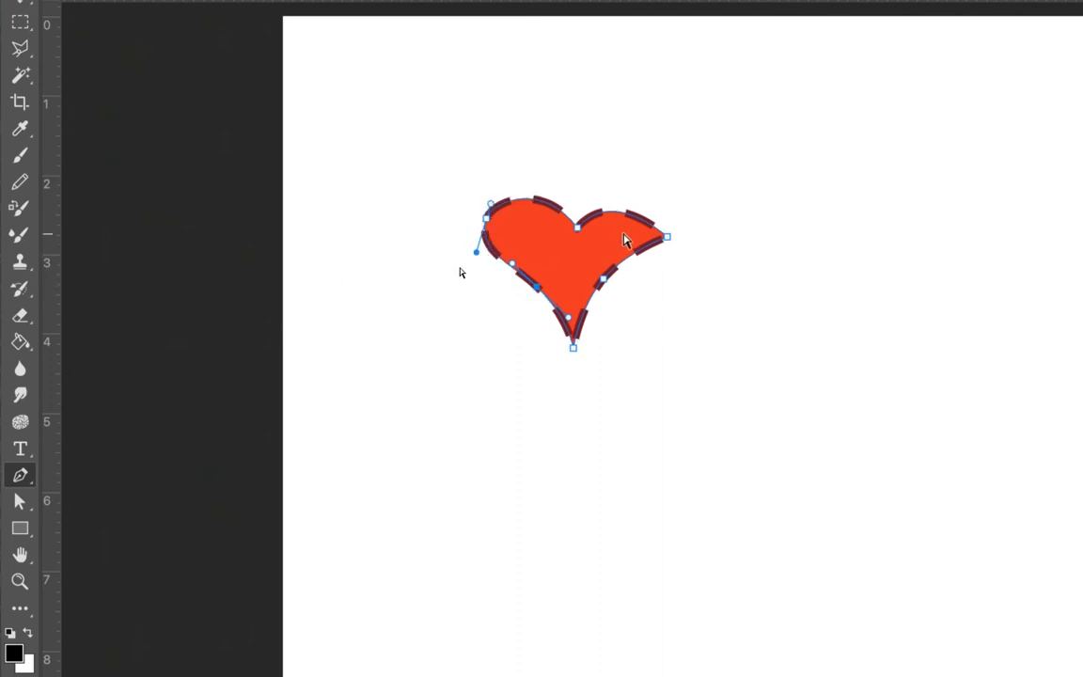
pyautogui.moveTo(666, 238)
pyautogui.mouseDown()
pyautogui.moveTo(669, 209)
pyautogui.moveTo(663, 237)
pyautogui.mouseUp()
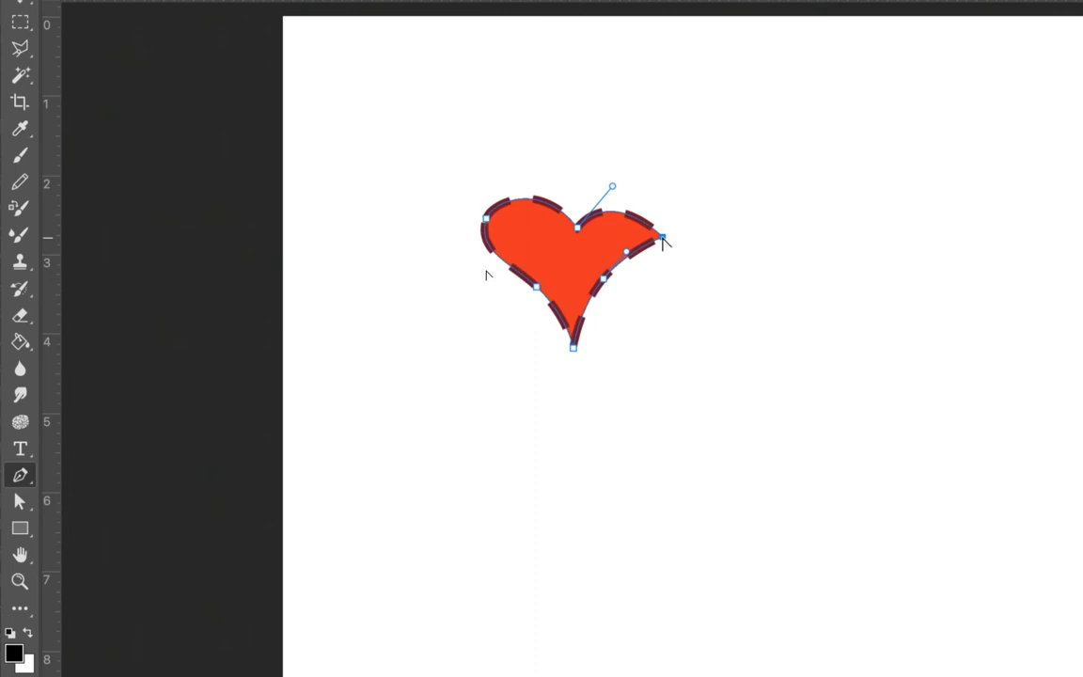
pyautogui.moveTo(667, 234)
pyautogui.mouseDown()
pyautogui.moveTo(672, 224)
pyautogui.moveTo(659, 267)
pyautogui.mouseUp()
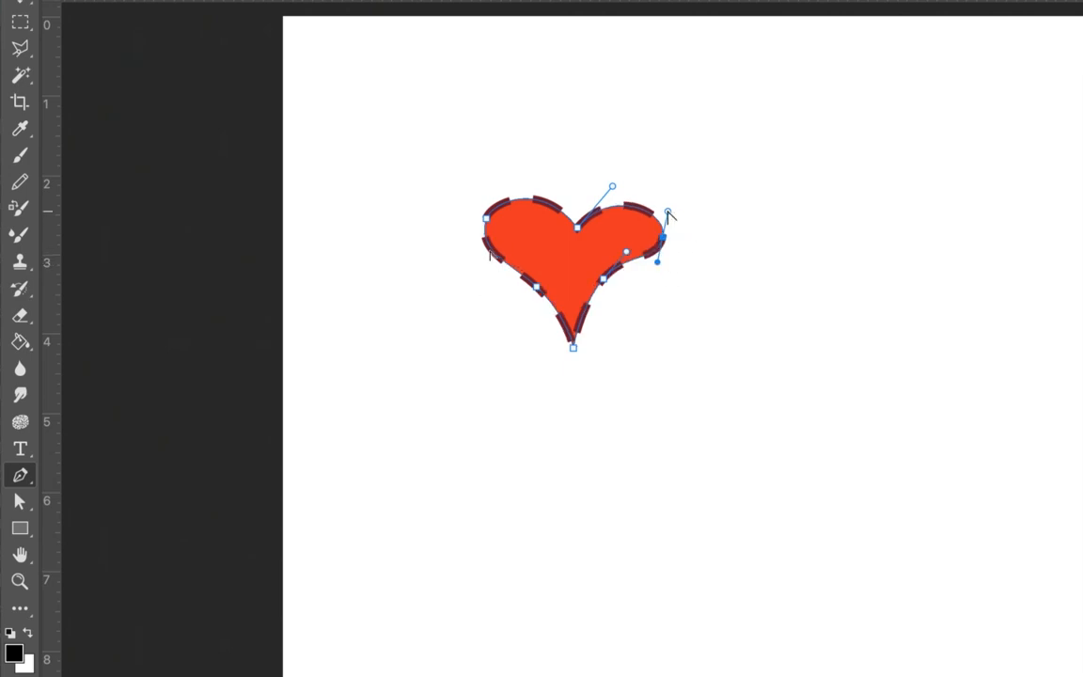
pyautogui.moveTo(669, 212); pyautogui.dragTo(658, 192)
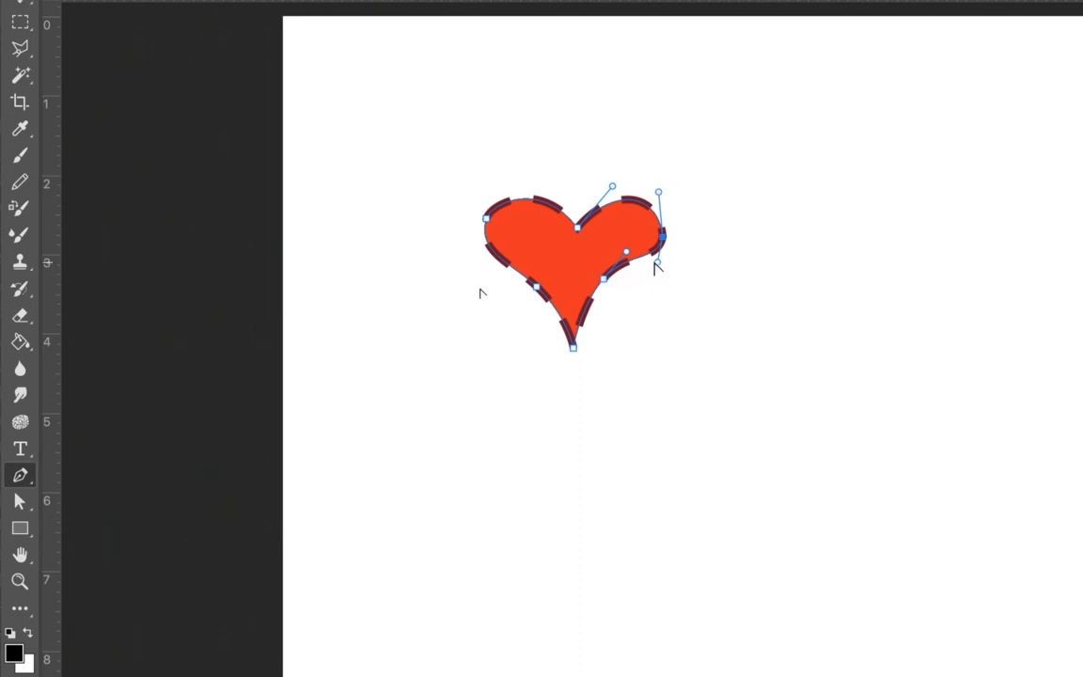
# Step: Move the anchor on the heart's lower-right side slightly down, reshape the bottom tip with curve handles, and finish the path
pyautogui.moveTo(648, 267); pyautogui.dragTo(604, 289)
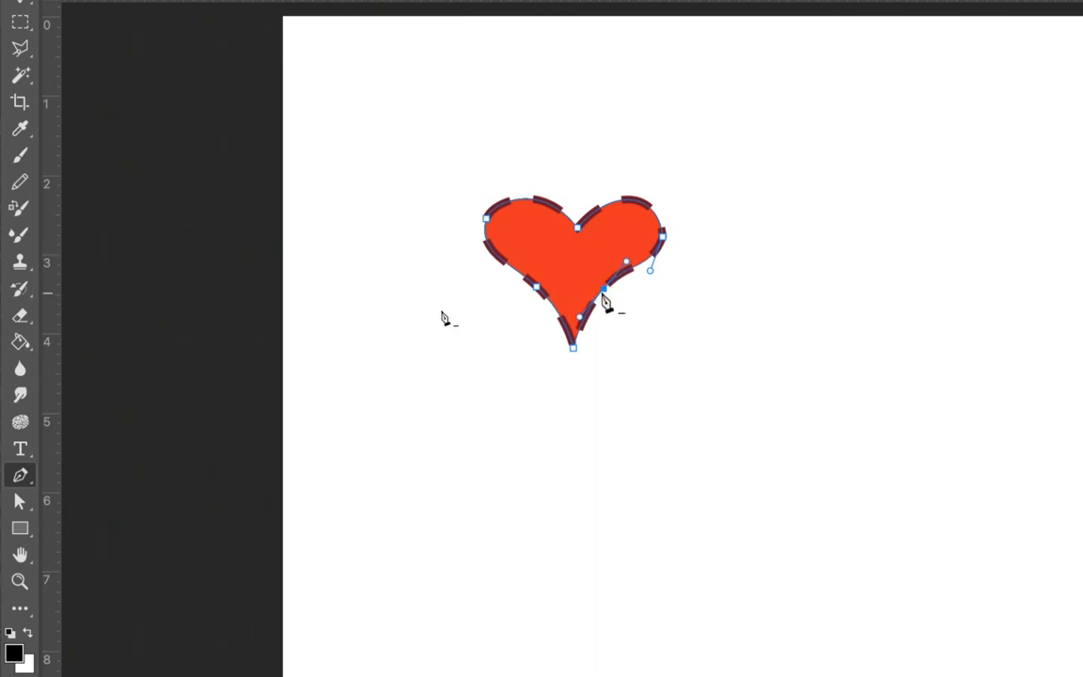
pyautogui.click(573, 351)
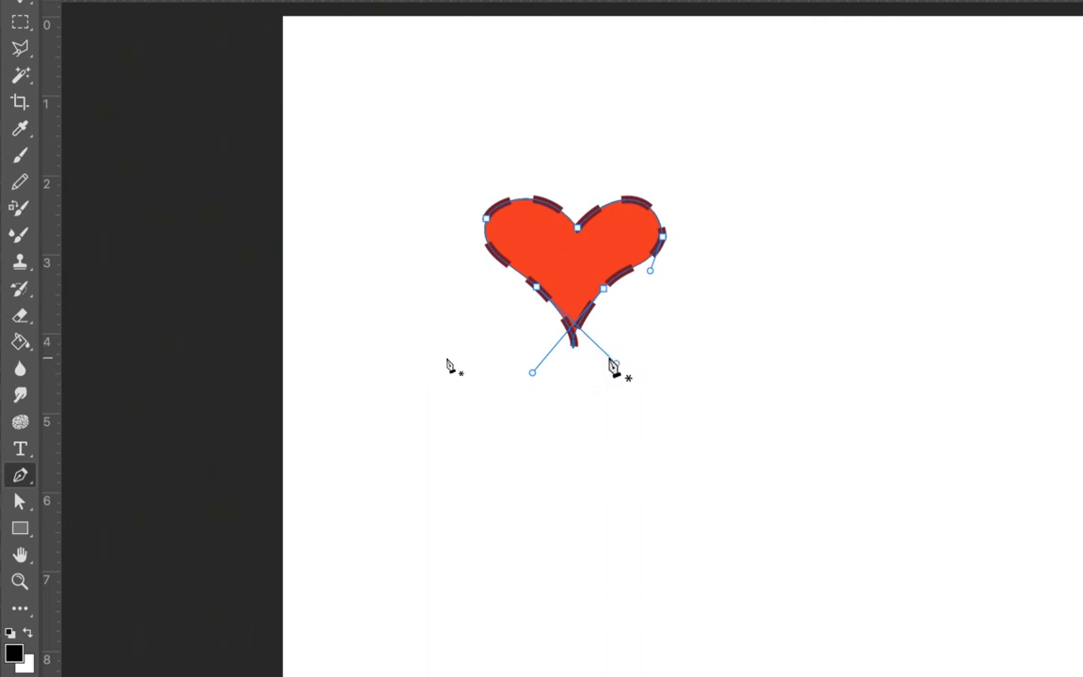
pyautogui.press('Return')
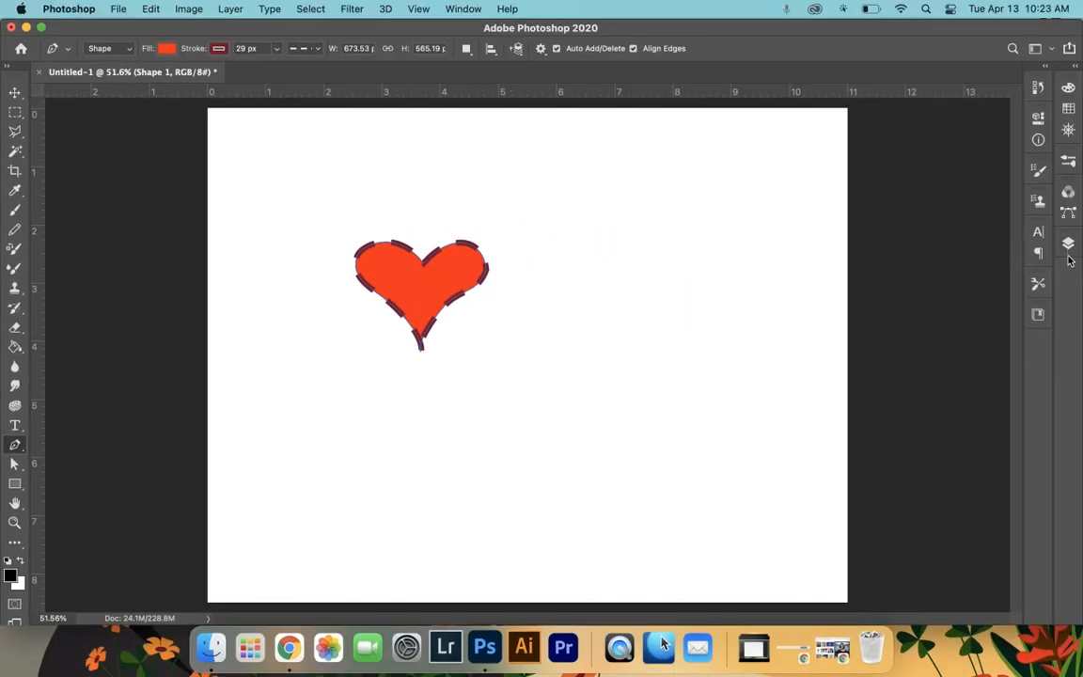
# Step: Rasterize the Shape 1 layer
pyautogui.click(1068, 247)
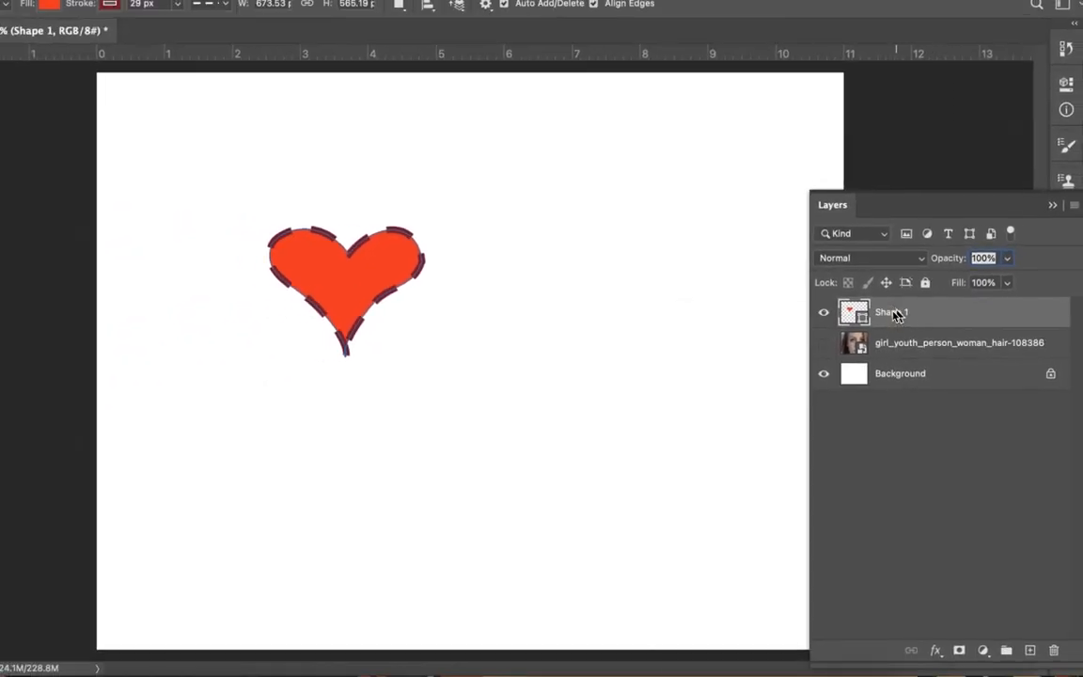
pyautogui.rightClick(901, 313)
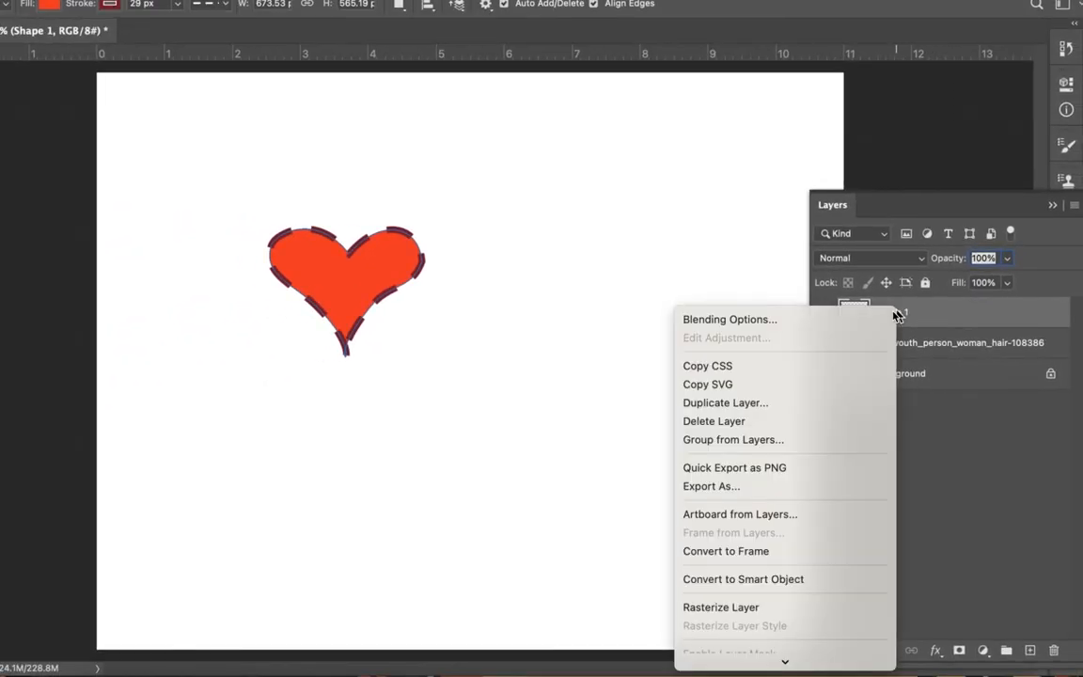
pyautogui.click(777, 609)
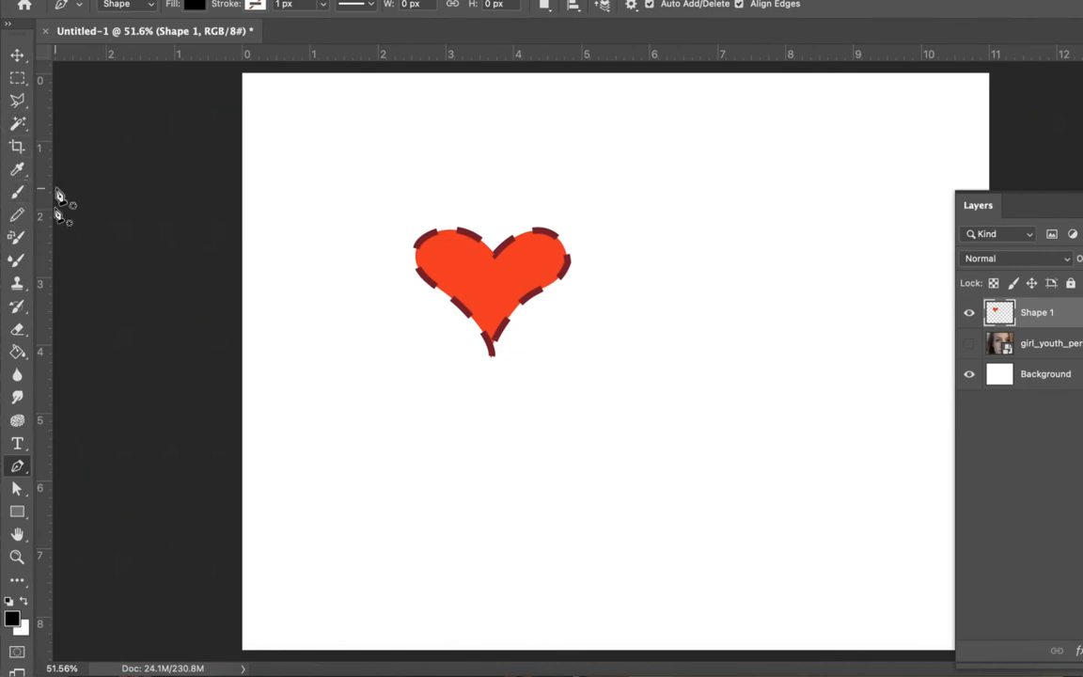
# Step: Paint large soft black Brush strokes over and around the heart on the rasterized Shape 1 layer
pyautogui.click(18, 191)
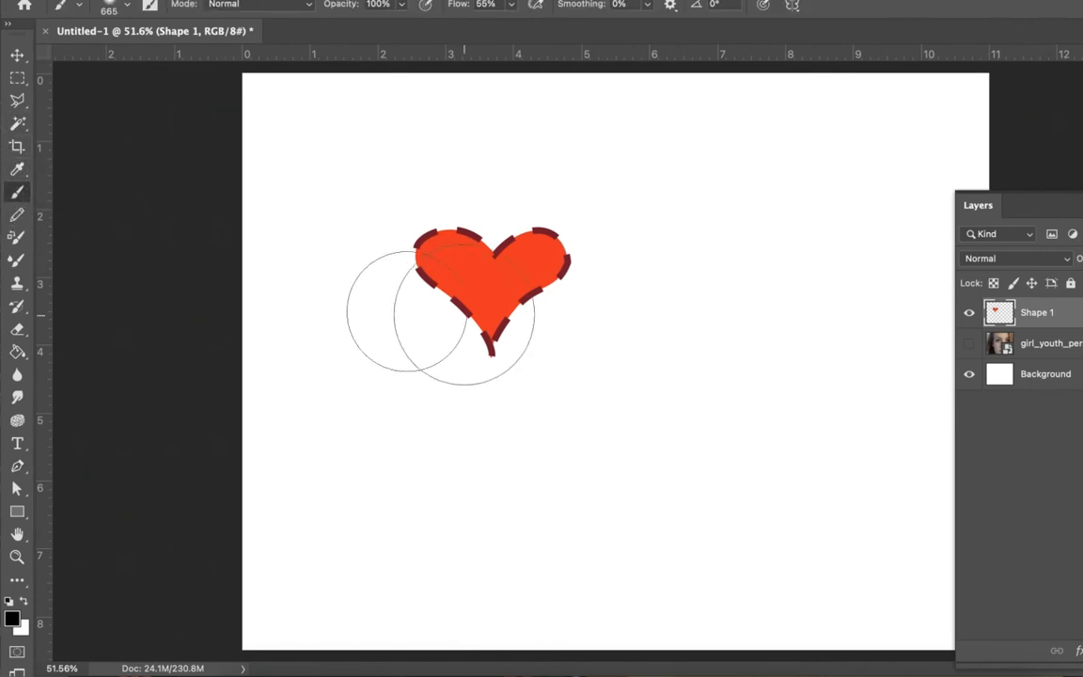
pyautogui.moveTo(432, 171)
pyautogui.mouseDown()
pyautogui.moveTo(411, 183)
pyautogui.moveTo(460, 278)
pyautogui.mouseUp()
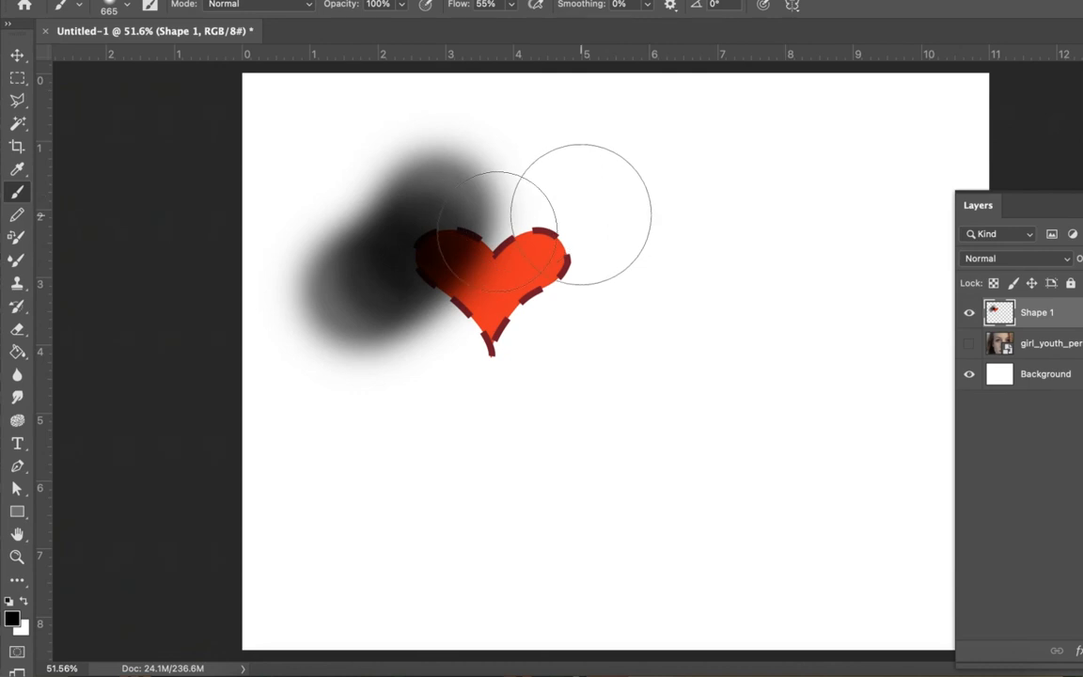
pyautogui.moveTo(580, 184); pyautogui.dragTo(641, 303)
pyautogui.moveTo(337, 277)
pyautogui.mouseDown()
pyautogui.moveTo(457, 367)
pyautogui.moveTo(415, 358)
pyautogui.moveTo(462, 370)
pyautogui.moveTo(544, 351)
pyautogui.moveTo(448, 355)
pyautogui.moveTo(461, 431)
pyautogui.mouseUp()
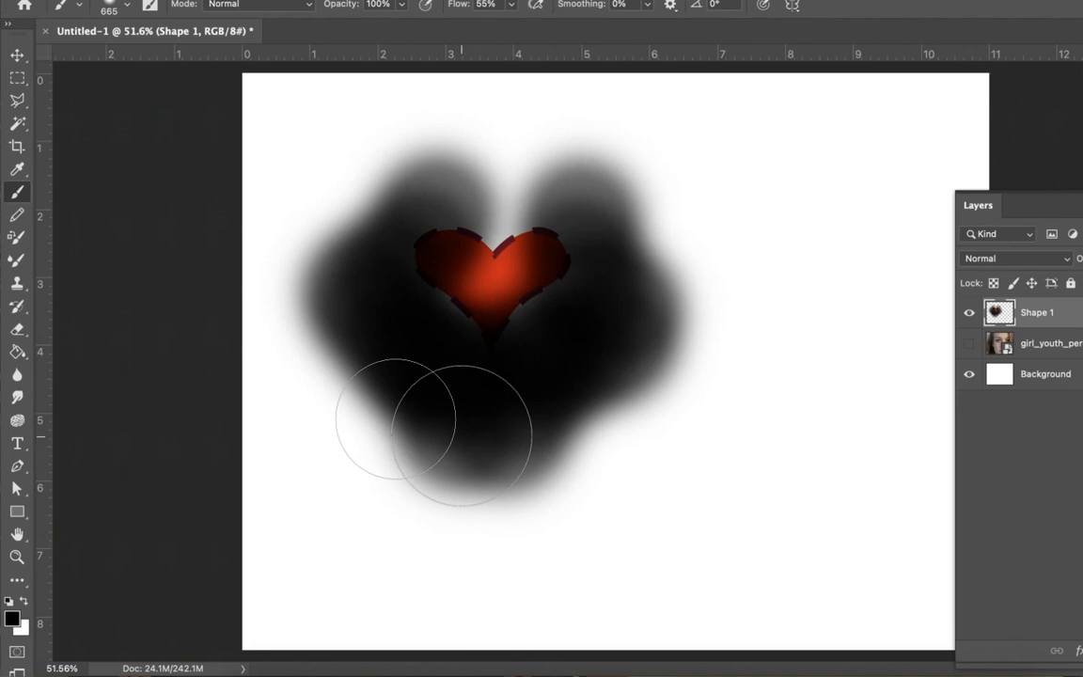
pyautogui.scroll(15, 462, 434)
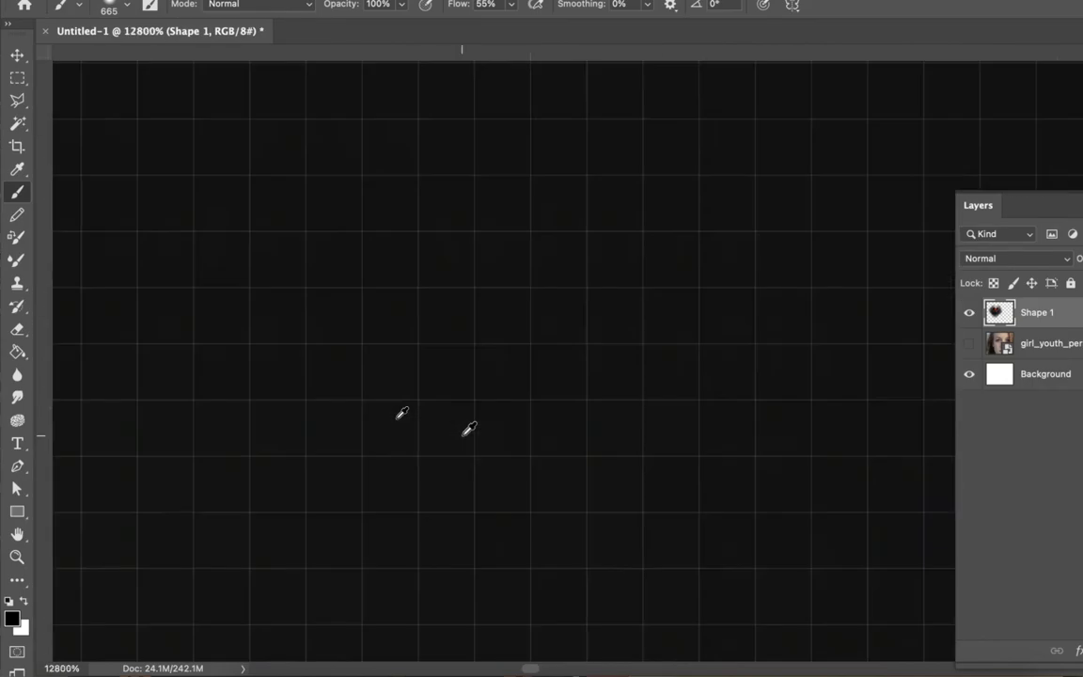